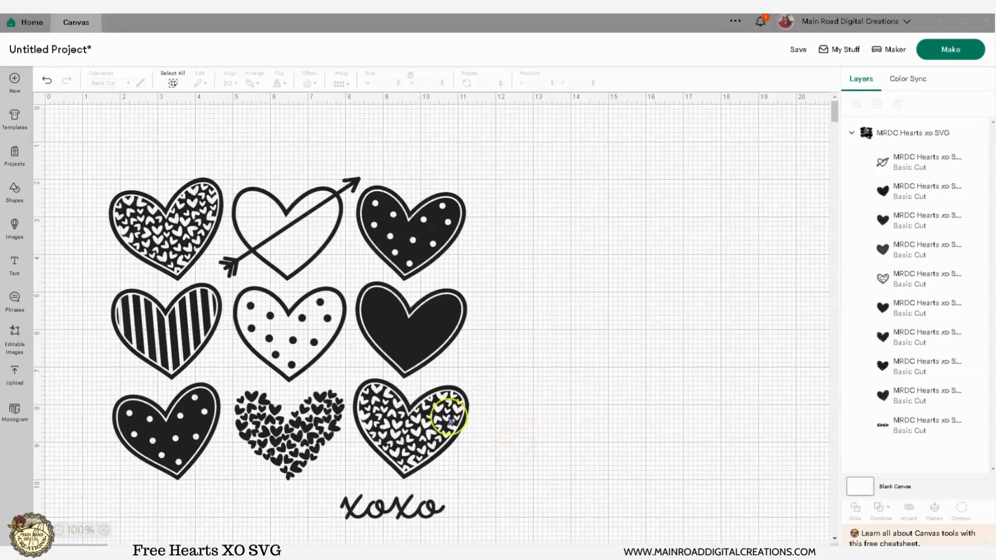
Move the whole hearts design on the canvas to about X 6.865, Y 0.679.
drag(413, 415, 627, 398)
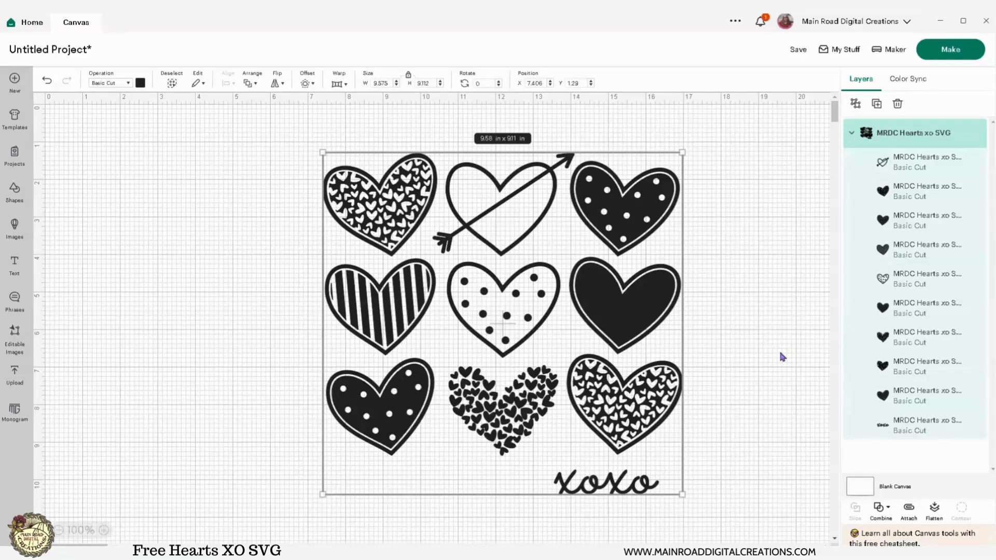
drag(633, 307, 616, 289)
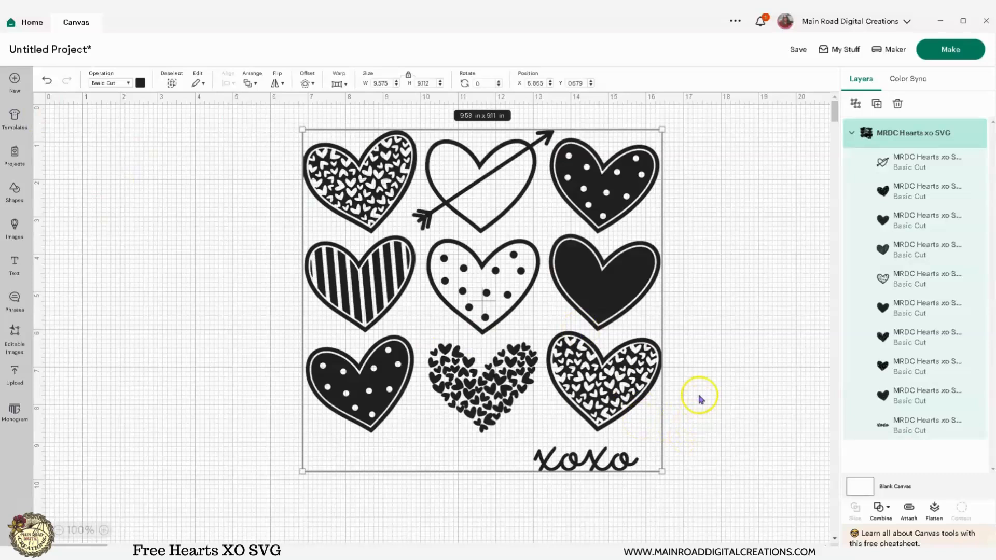
Preview the design on the cutting mat, try shifting four hearts individually, and return to the canvas.
click(942, 52)
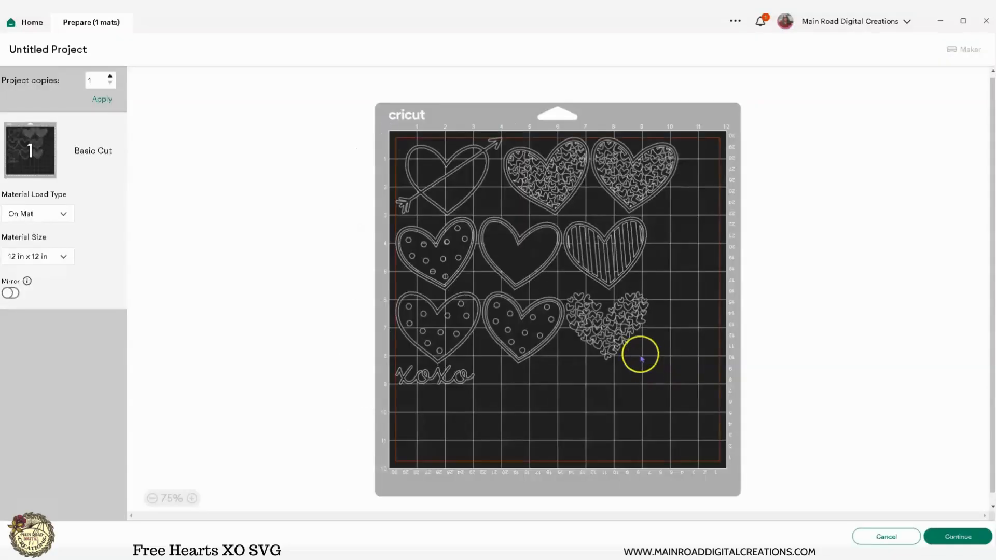
drag(614, 322, 672, 351)
drag(533, 326, 596, 379)
drag(590, 261, 655, 270)
drag(544, 253, 578, 264)
click(896, 539)
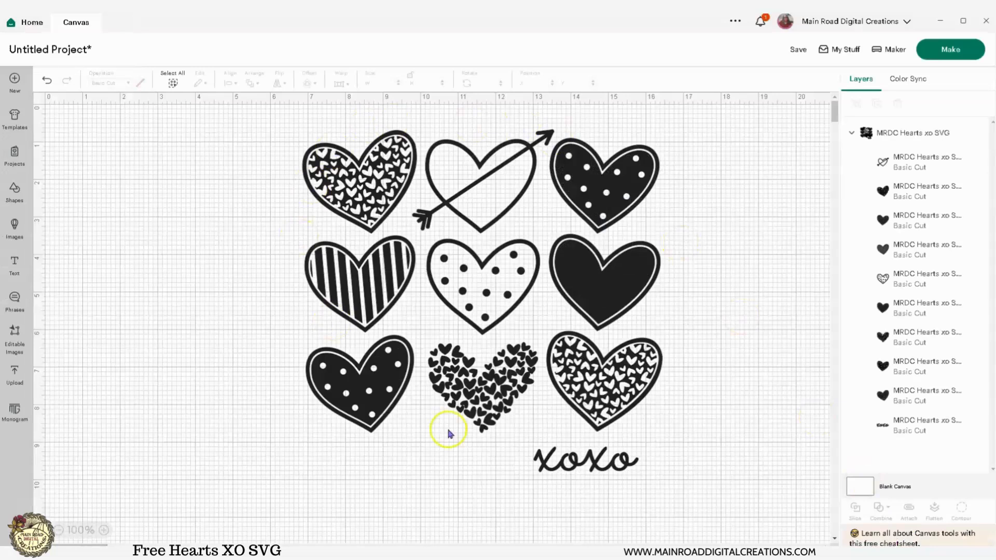
Attach the whole hearts design, preview it on the mat by moving it as one unit, and return to the canvas.
click(627, 380)
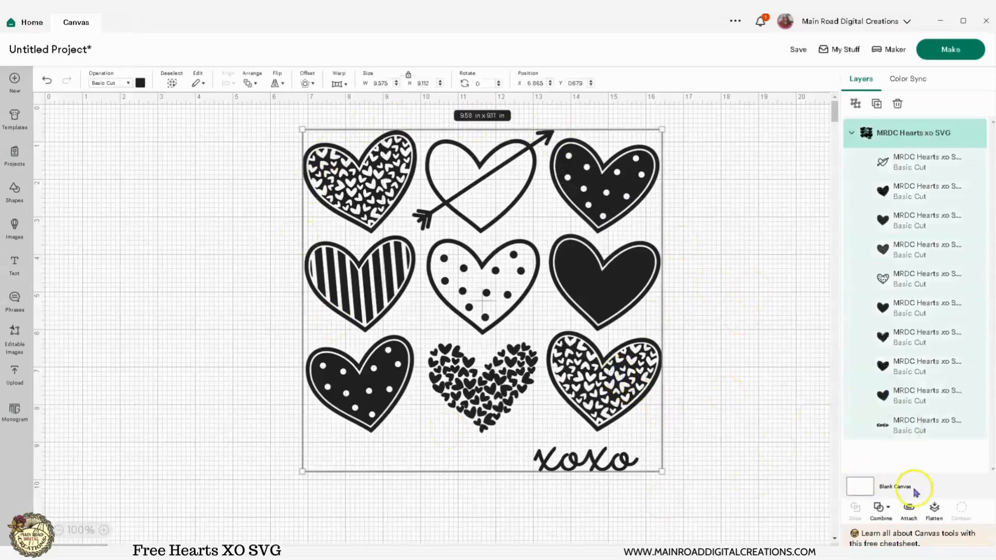
click(908, 509)
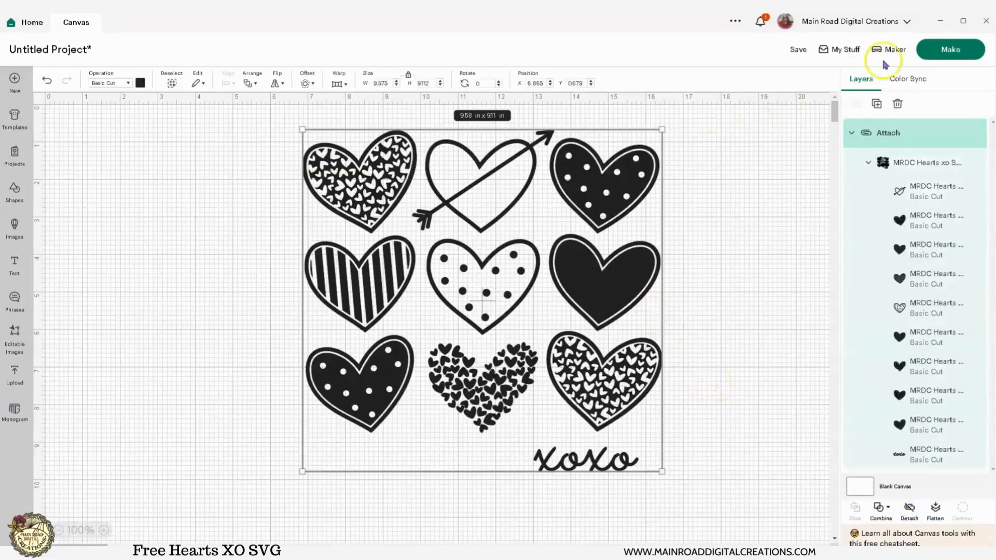
click(946, 51)
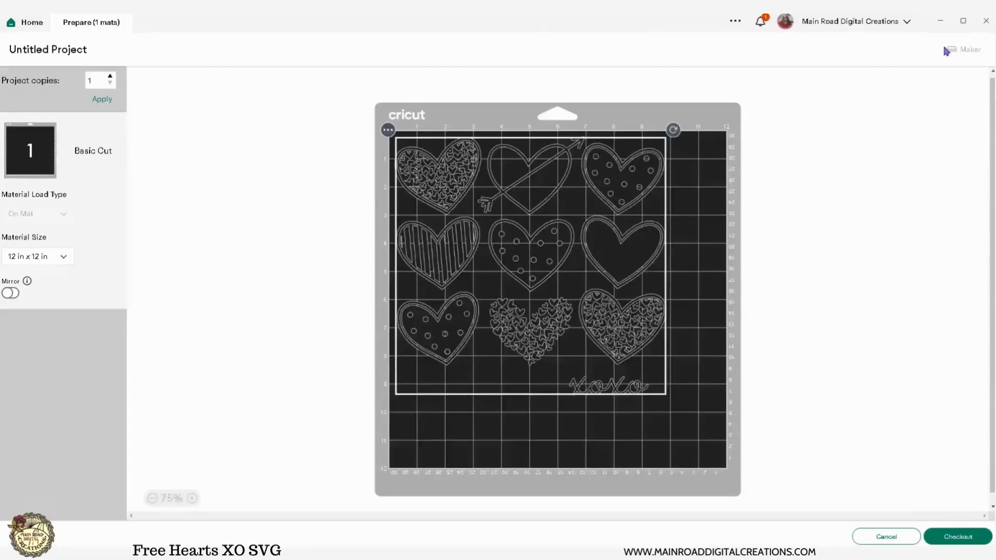
drag(593, 221, 608, 174)
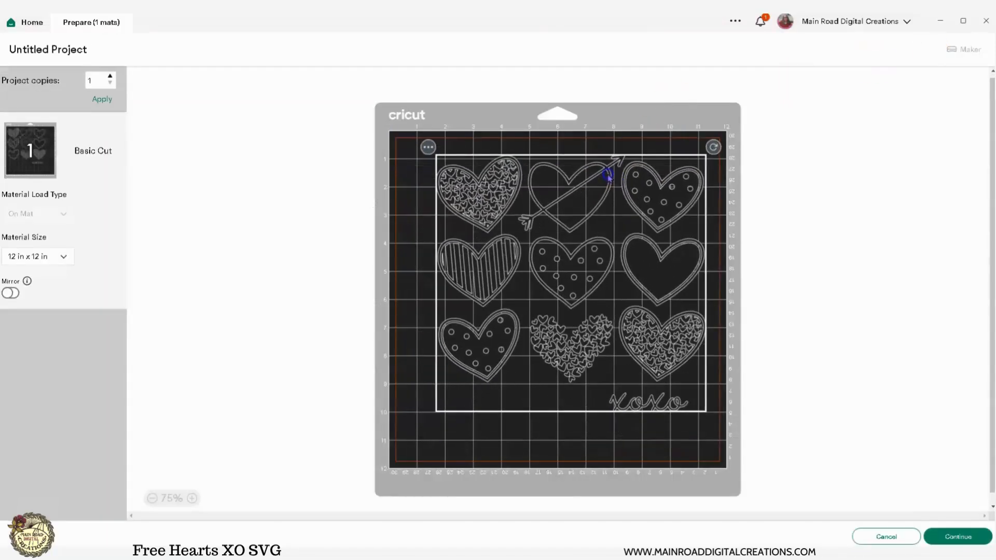
click(883, 534)
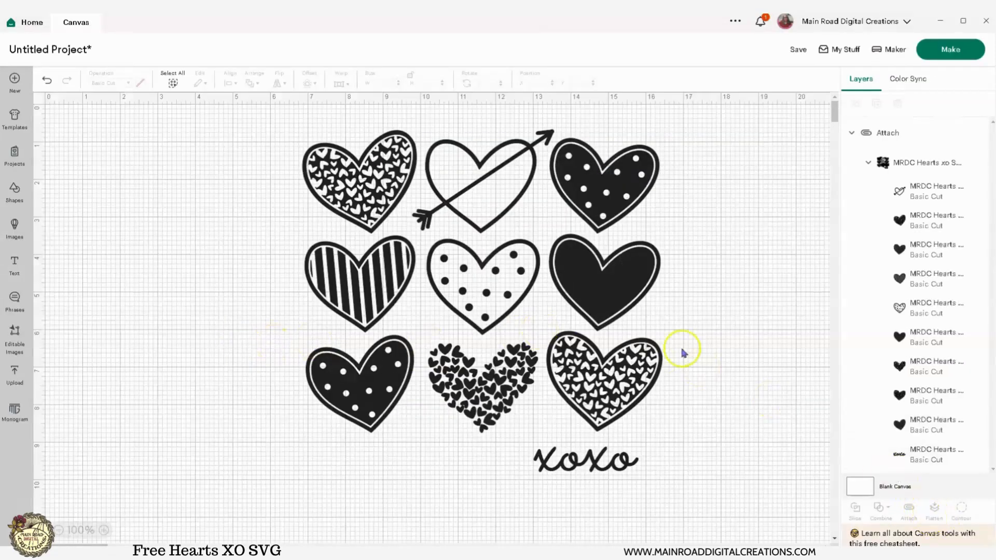
Detach the whole hearts design.
click(587, 297)
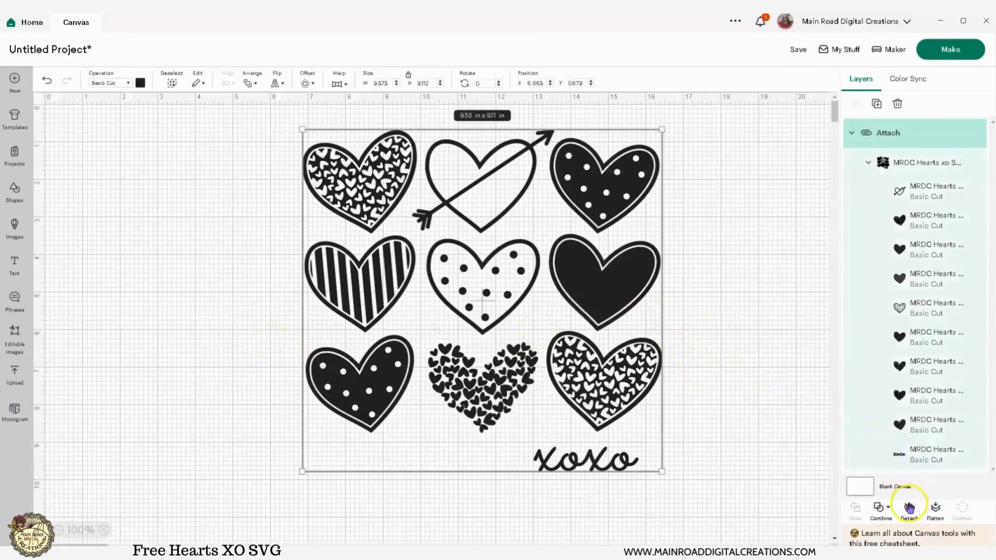
click(910, 510)
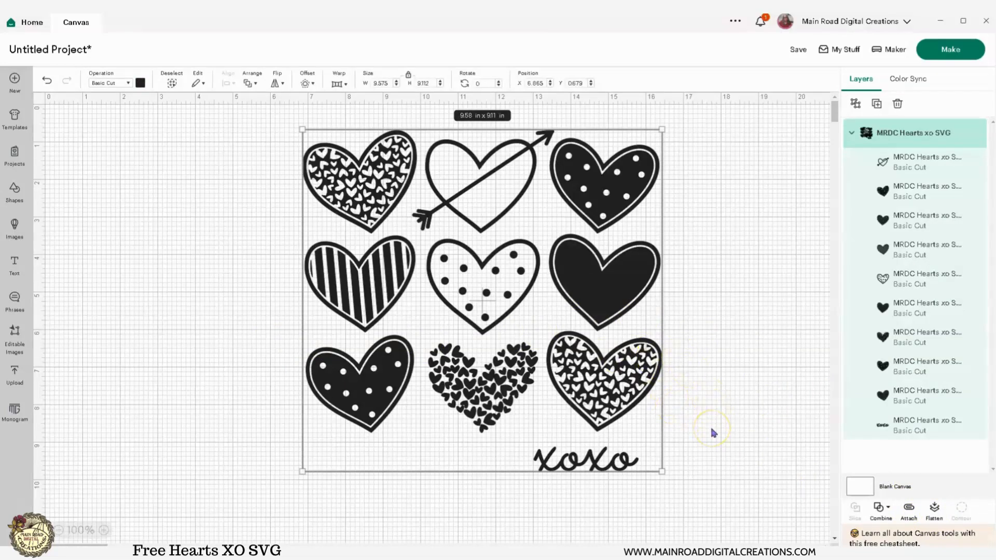
Unite the hearts design, preview its arrangement on the cutting mat, and return to the canvas.
click(880, 512)
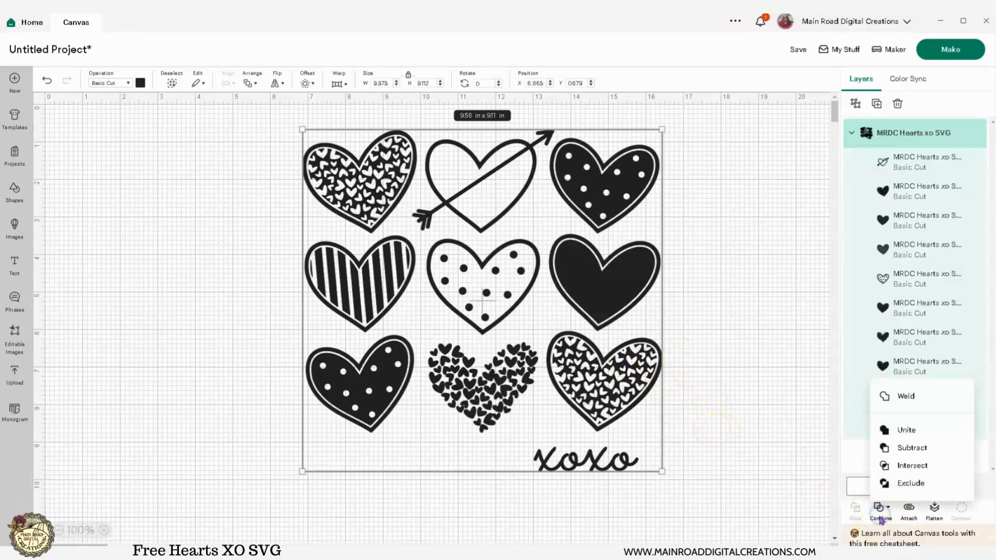
click(751, 412)
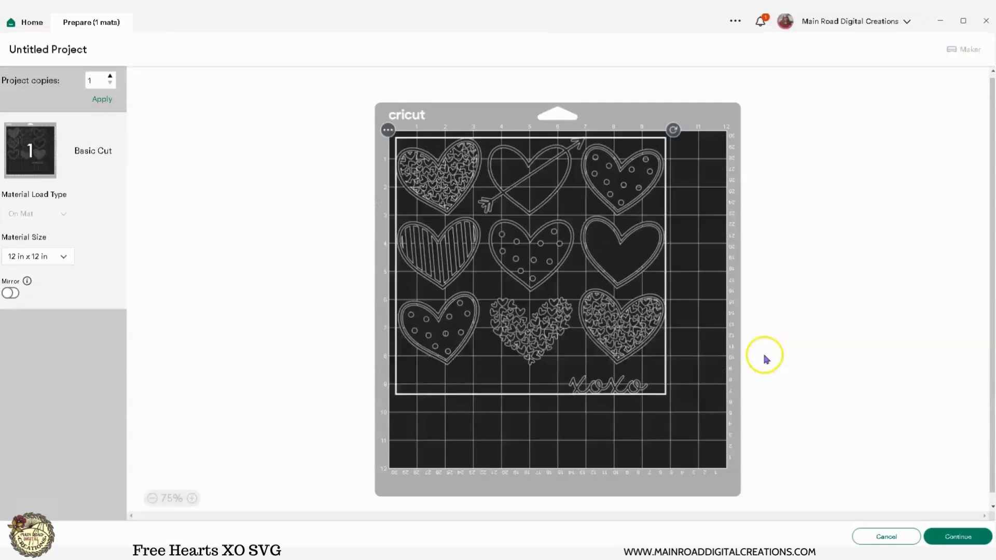
drag(560, 257, 558, 304)
click(886, 537)
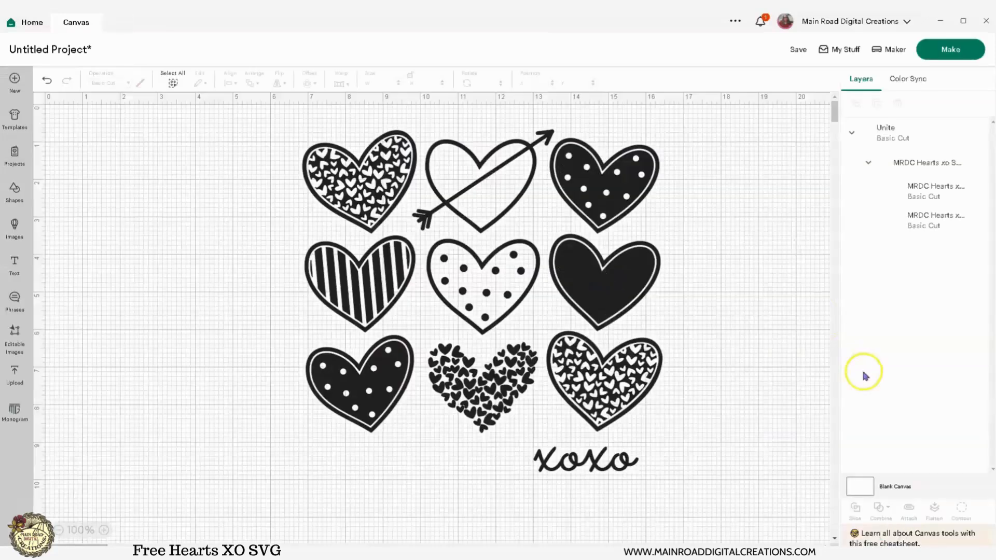
Undo the Unite operation on the hearts design and deselect it.
click(590, 332)
click(881, 509)
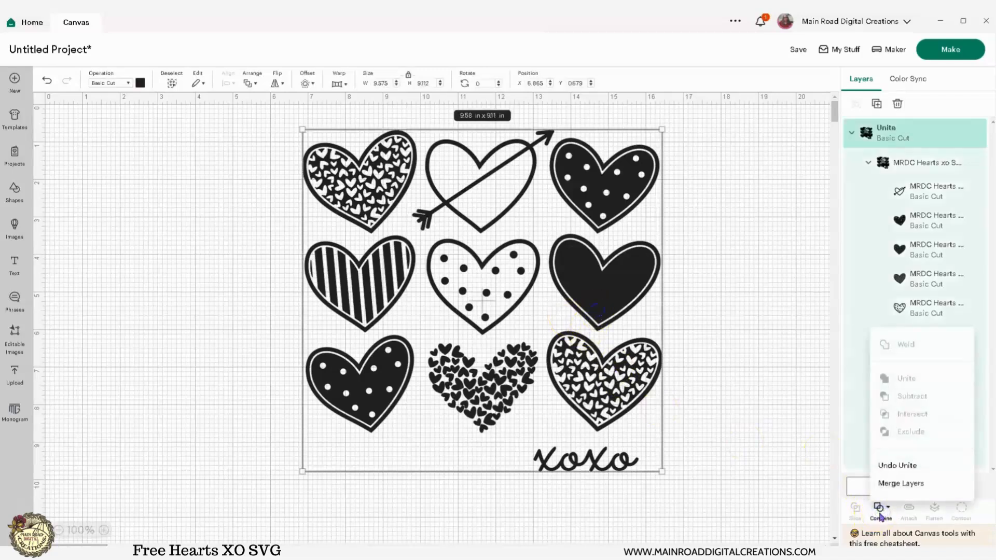
click(893, 465)
click(727, 372)
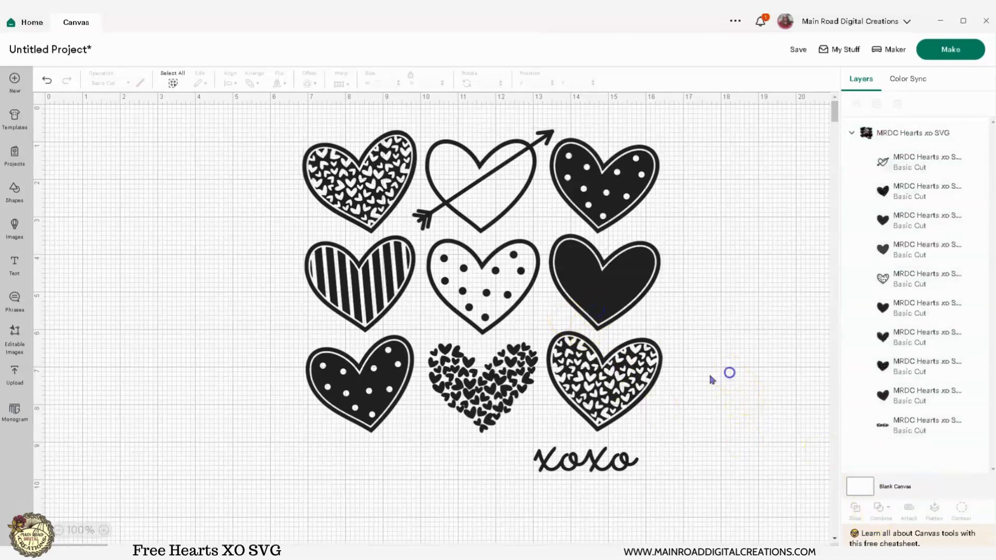
Ungroup the hearts design into separate layers and clear the selection.
click(573, 265)
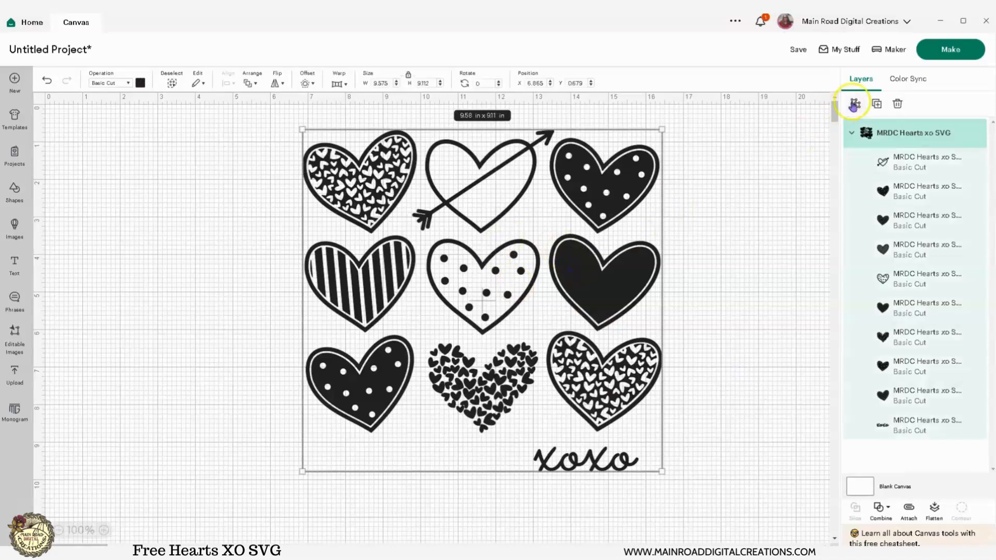
click(855, 103)
click(746, 274)
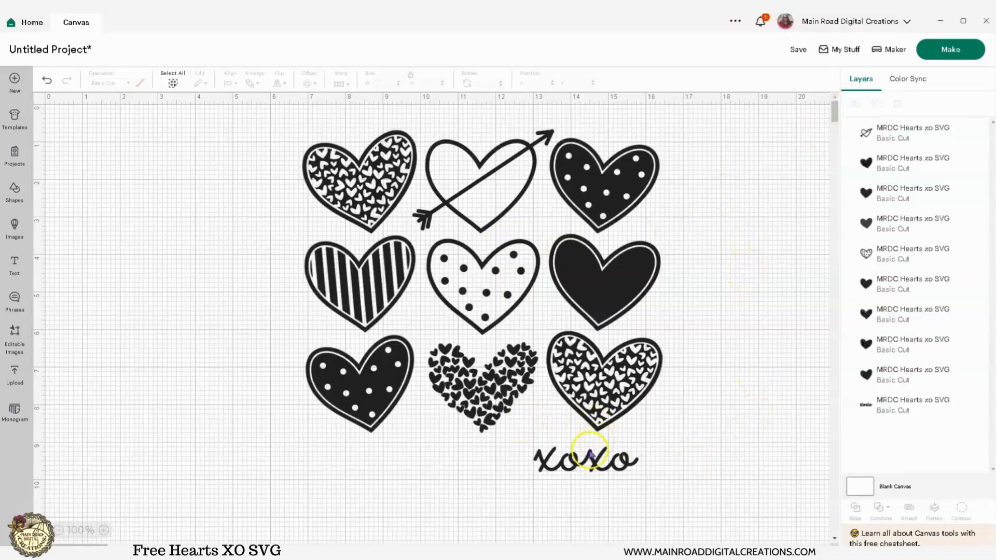
Examine the ungrouped layers by selecting all hearts together, the xoxo lettering, and several hearts individually.
drag(286, 126, 733, 445)
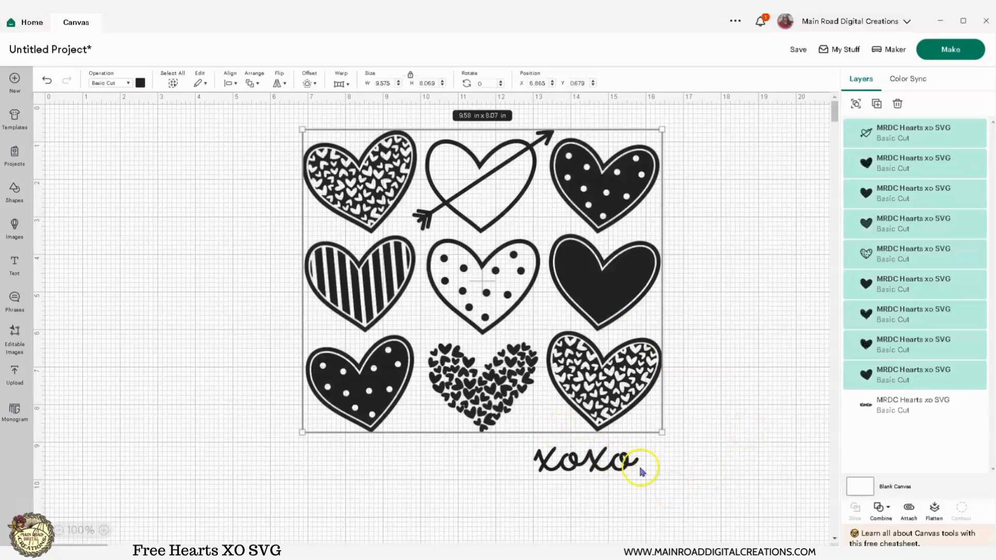
click(763, 498)
click(595, 461)
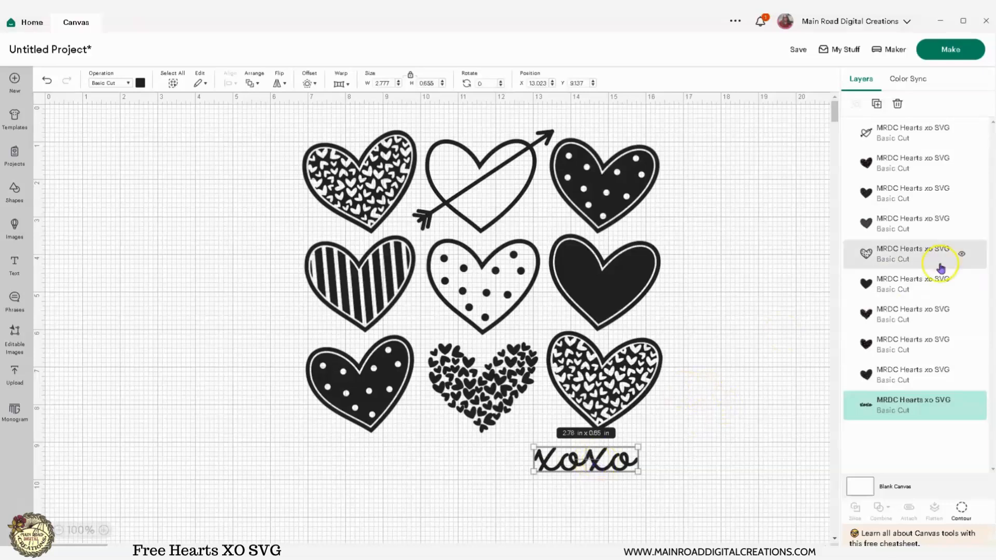
click(665, 296)
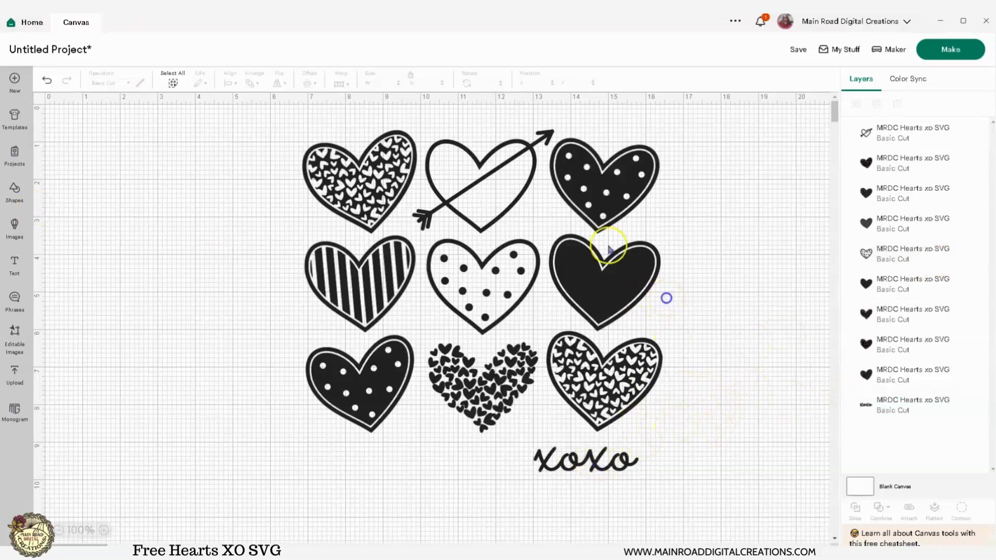
click(385, 155)
click(607, 311)
click(367, 270)
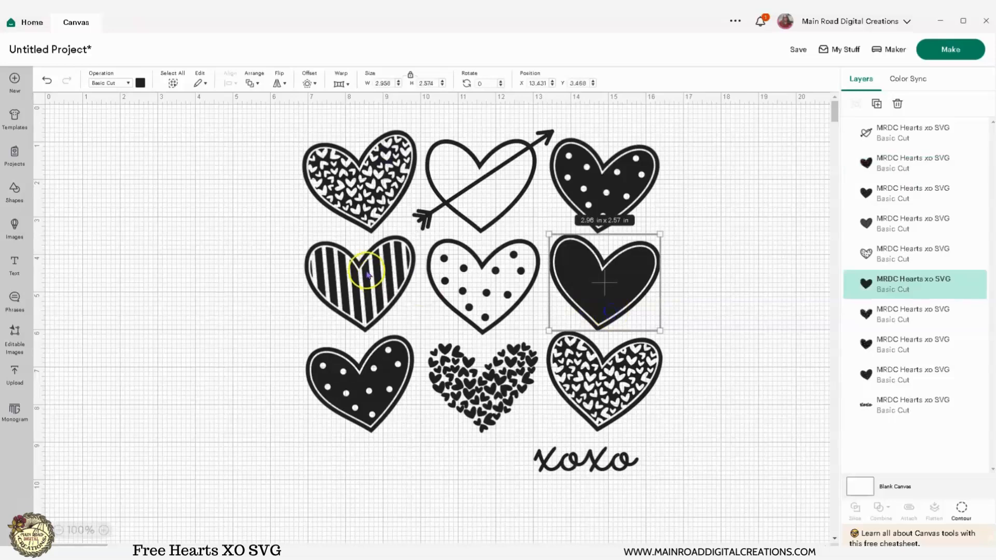
click(394, 371)
Recolour the solid heart and the polka-dot heart in the lower row light pink.
click(611, 305)
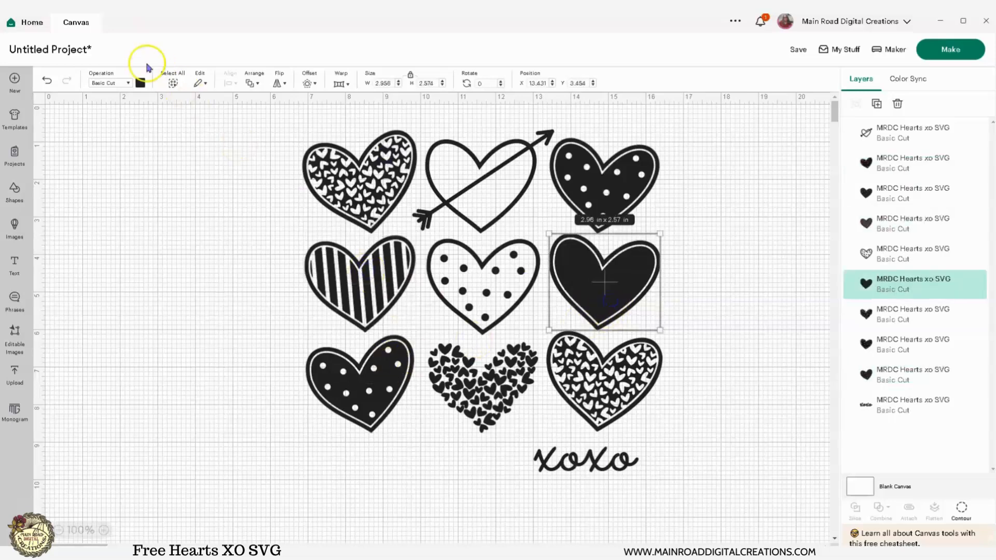
click(140, 83)
click(151, 145)
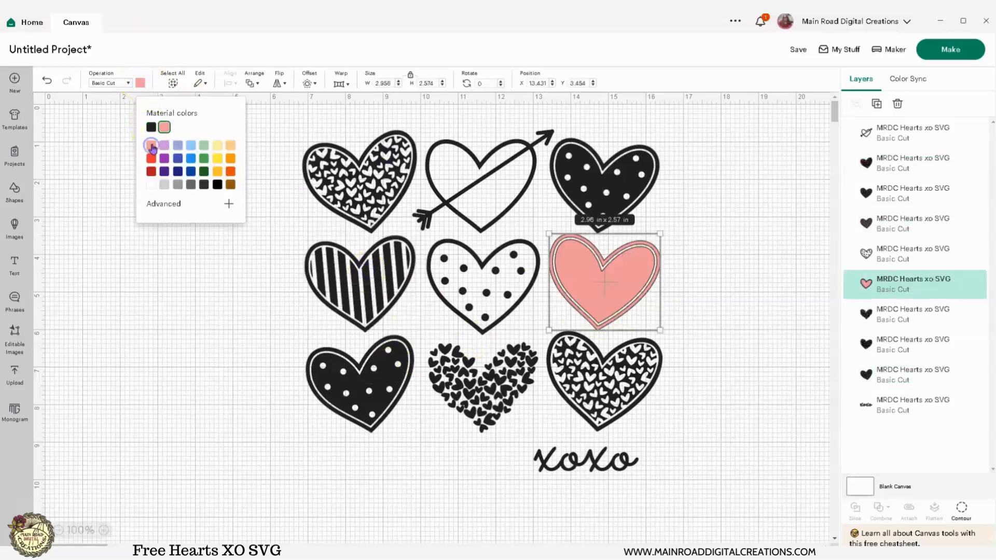
click(389, 392)
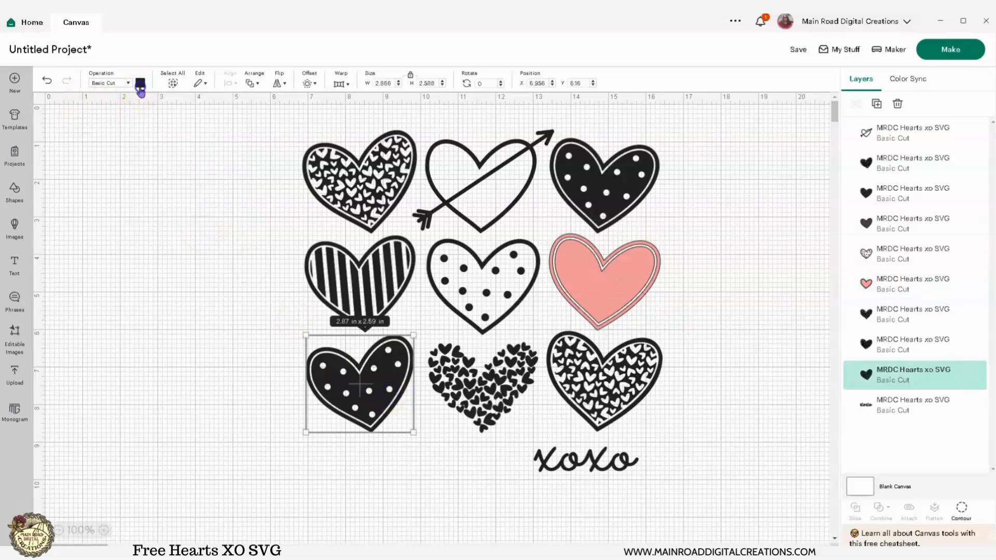
click(139, 83)
click(151, 145)
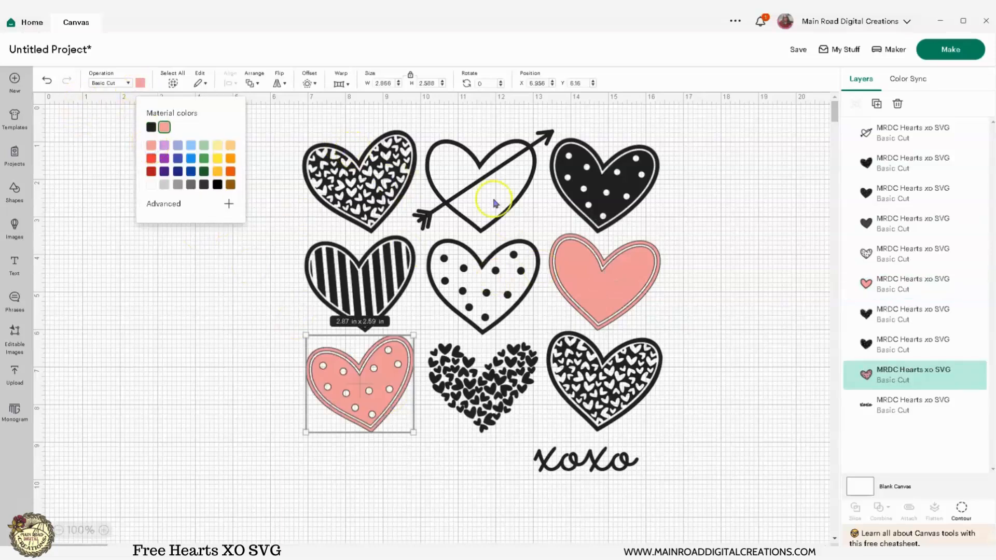
Recolour the polka-dot heart in the upper row dark red and deselect it.
click(604, 194)
click(139, 83)
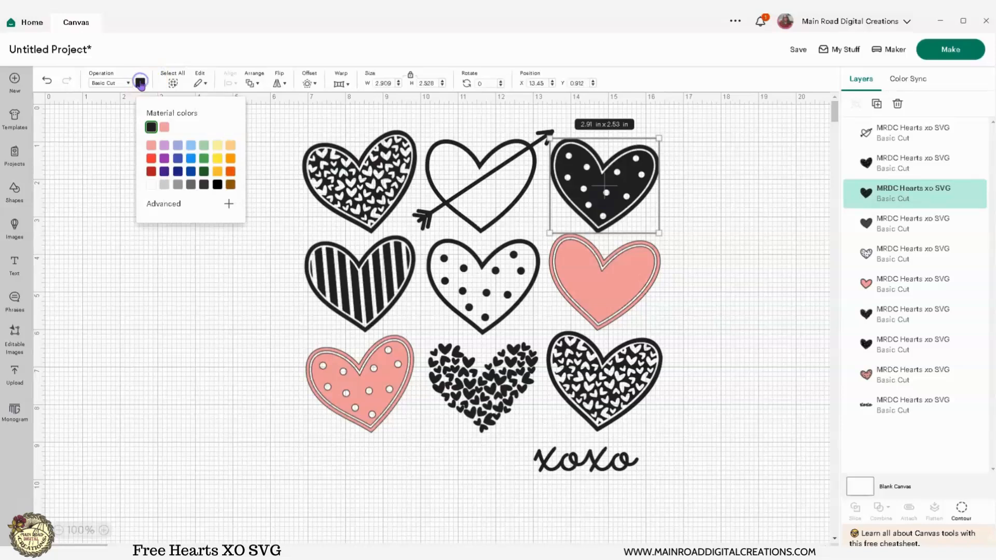
click(151, 171)
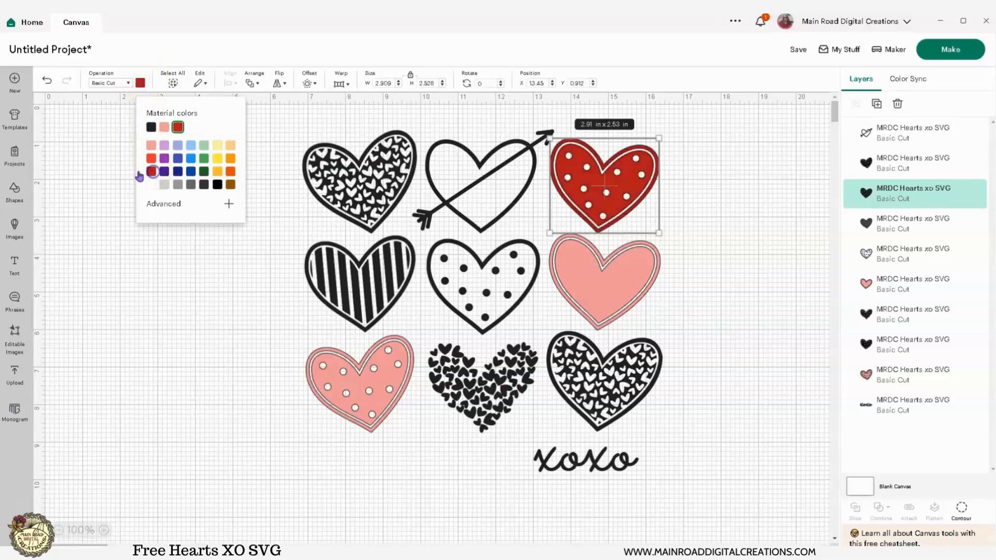
click(735, 297)
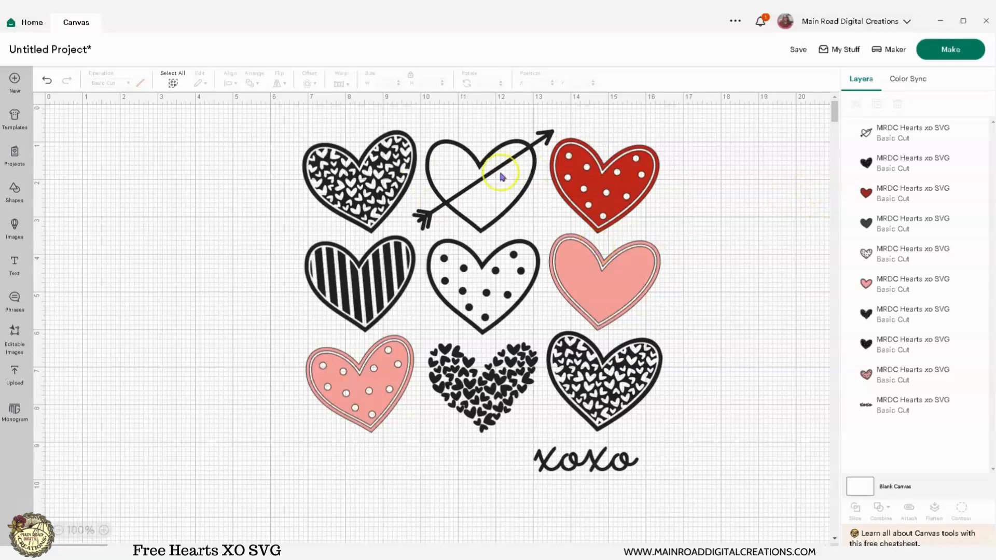
Attach the black arrow, striped and three small-heart-patterned hearts together with the xoxo lettering.
click(371, 183)
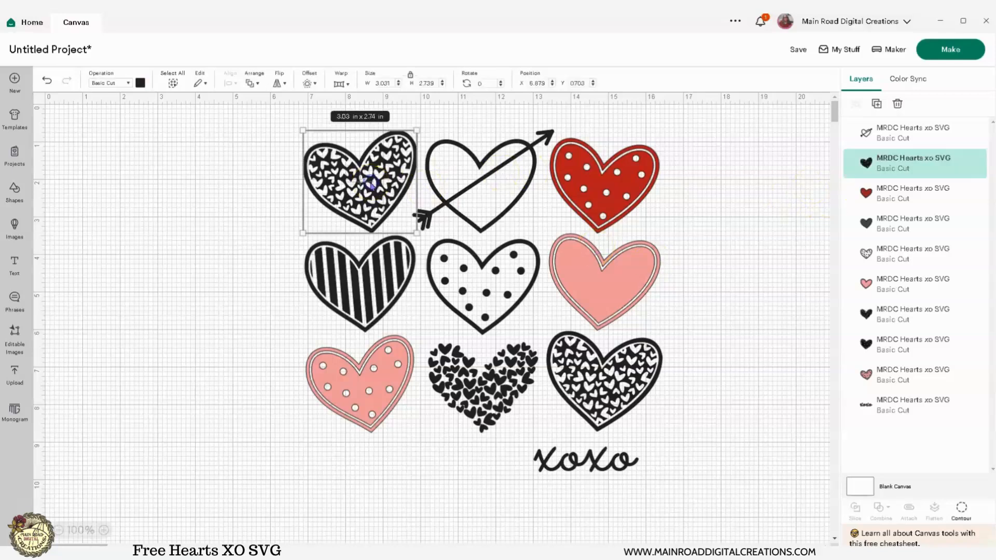
shift+click(456, 197)
shift+click(394, 251)
shift+click(475, 384)
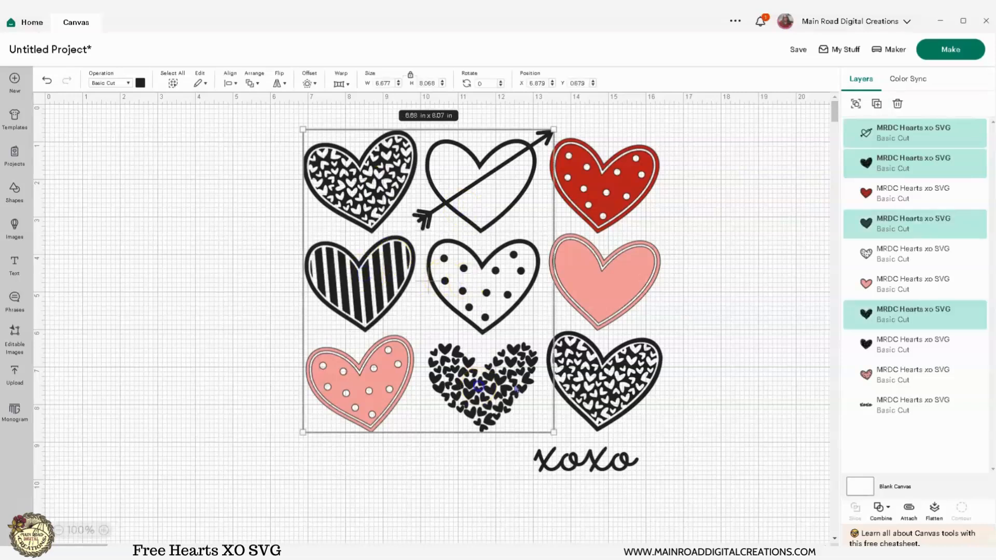
shift+click(577, 390)
shift+click(604, 463)
click(909, 514)
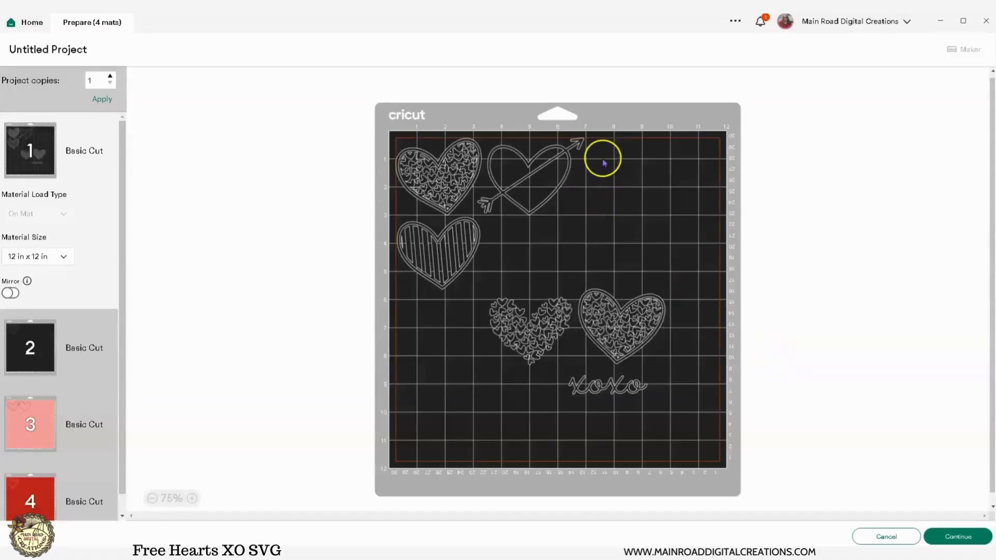
Try moving the attached black group as one unit on the first mat preview, and return to the canvas.
click(532, 156)
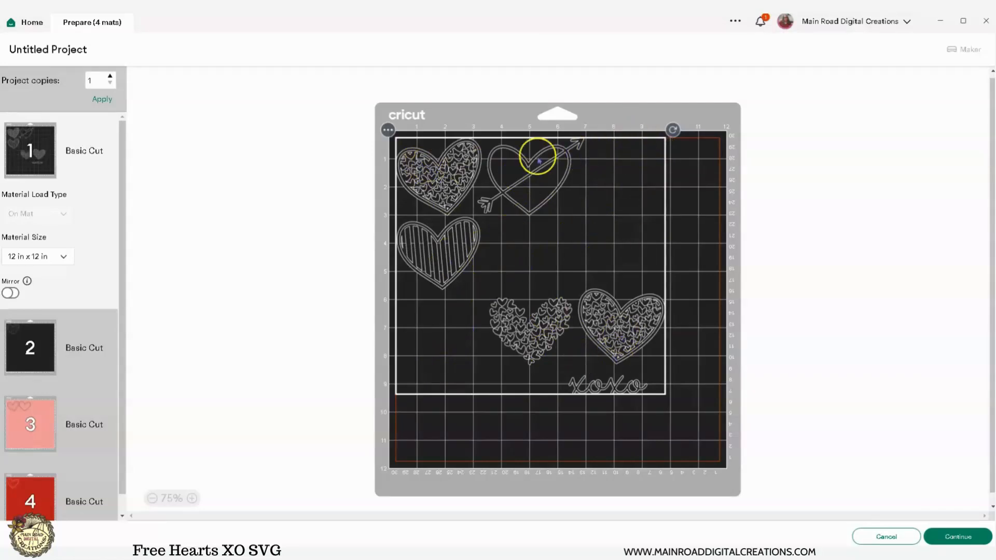
drag(505, 198, 516, 222)
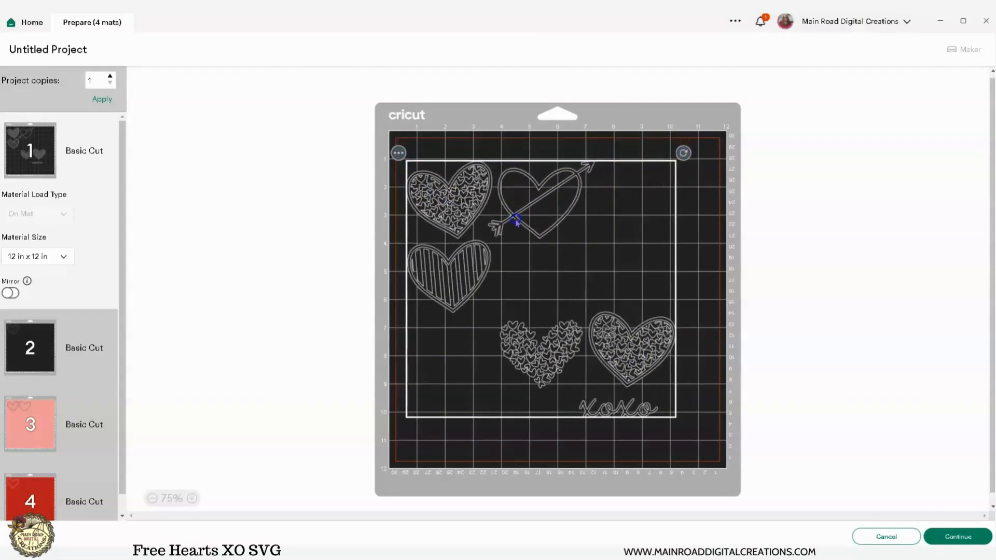
click(887, 538)
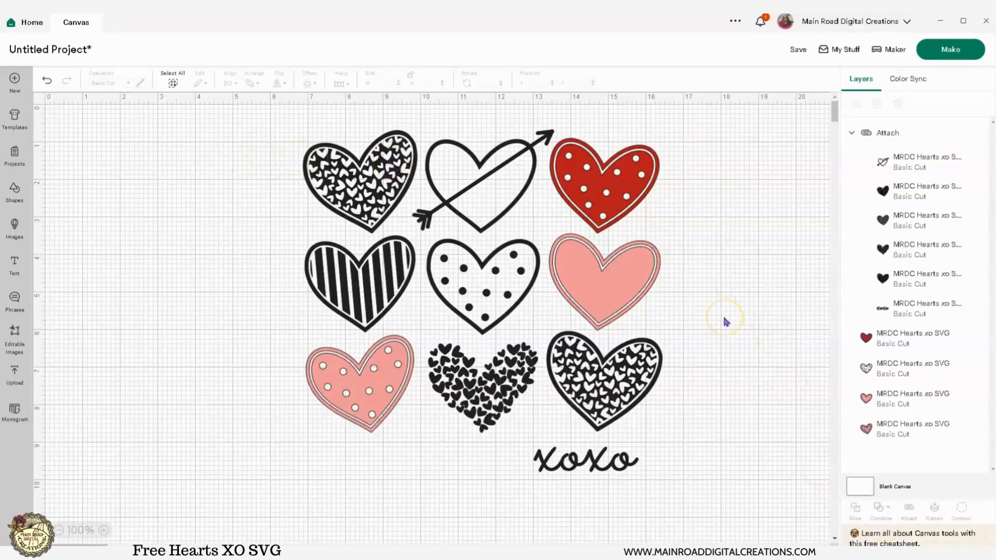
Detach the attached black hearts and xoxo lettering into separate layers and deselect them.
click(477, 240)
click(905, 511)
click(671, 283)
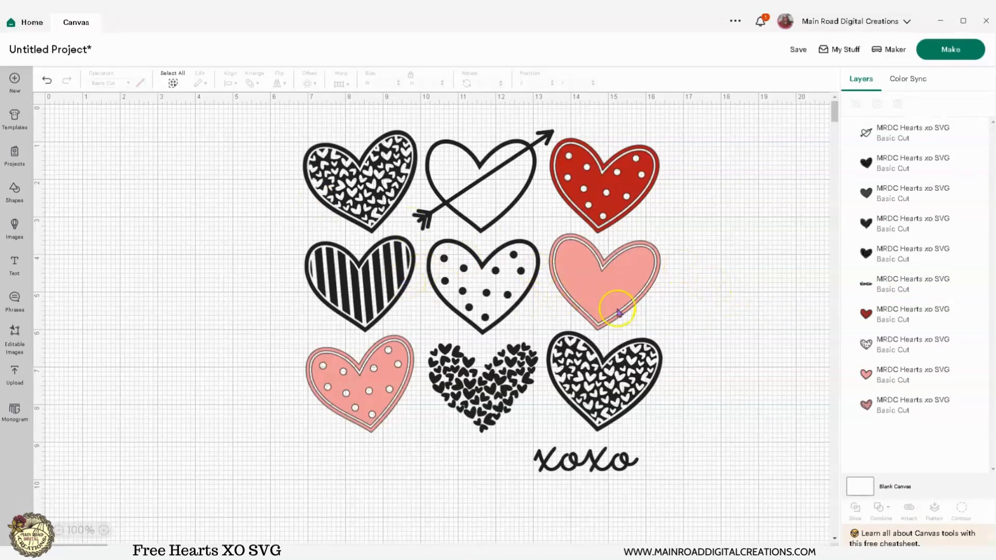
Enlarge the black polka-dot heart to about 6.42 × 5.43 in and set it apart beside the other pieces.
drag(484, 270, 123, 193)
drag(180, 256, 247, 368)
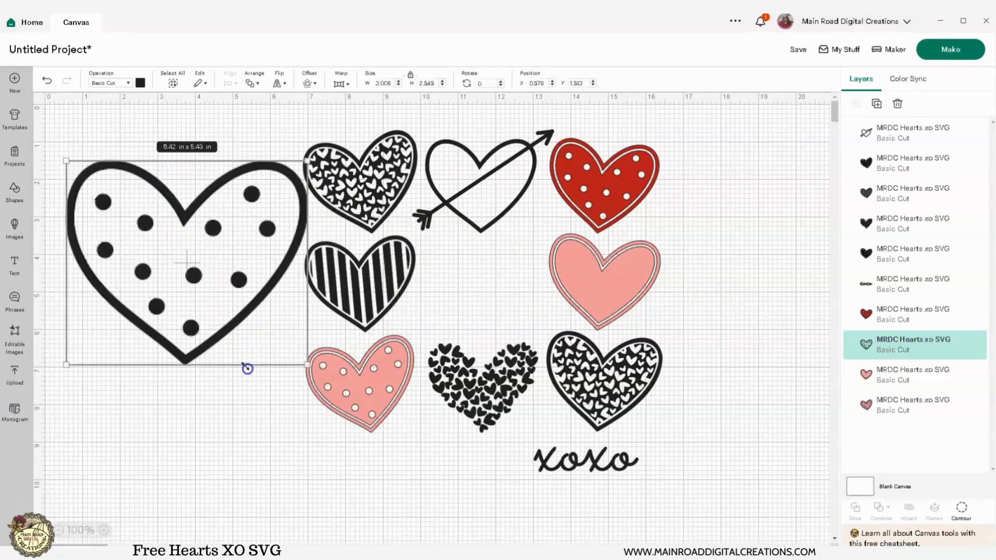
drag(721, 526, 345, 182)
drag(413, 203, 476, 216)
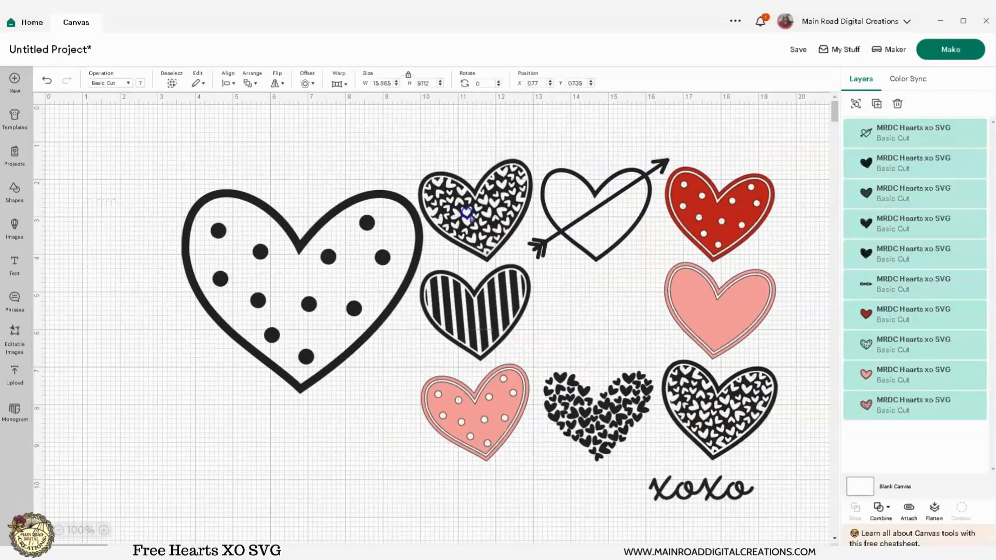
click(215, 233)
drag(241, 225, 204, 210)
Group the remaining hearts with the xoxo lettering and hide the group, then move the large polka-dot heart toward the canvas centre.
drag(398, 150, 781, 507)
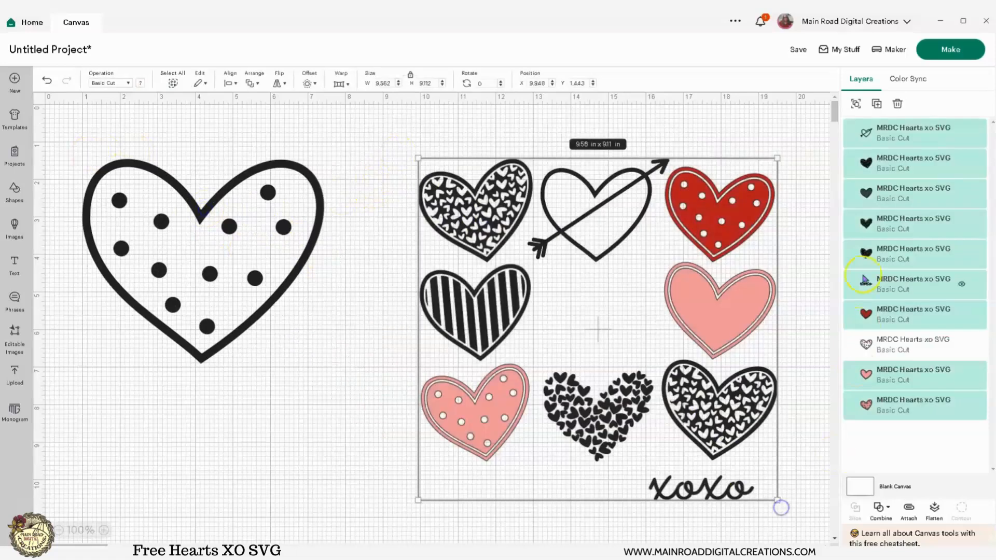
click(856, 103)
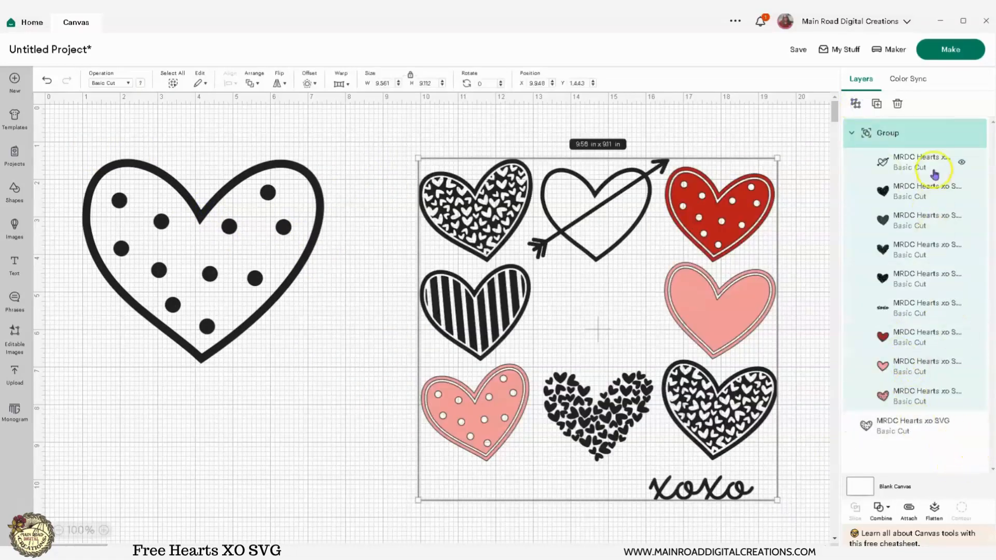
click(963, 133)
drag(230, 225, 509, 255)
Search the templates for "shirt" and place the V-neck t-shirts template behind the design.
click(13, 118)
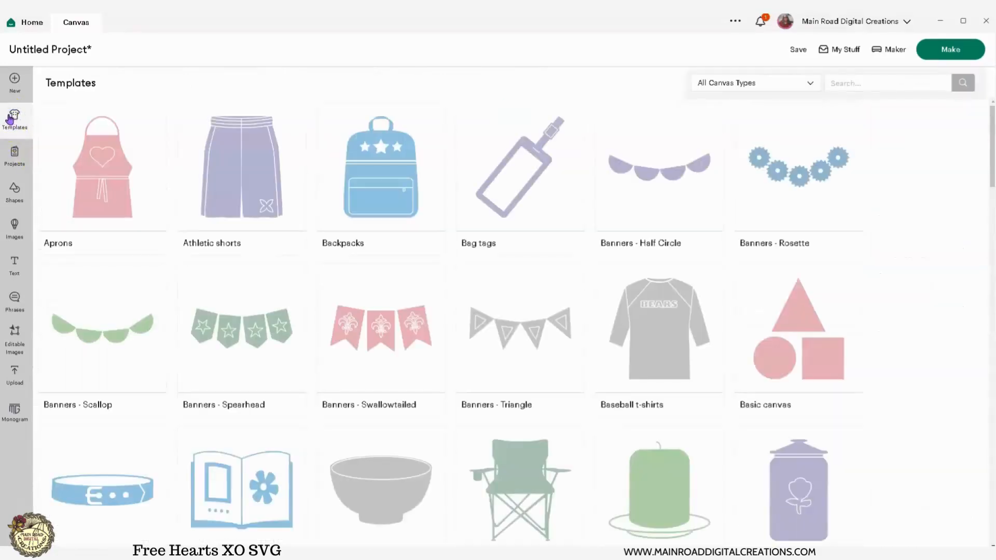
click(854, 82)
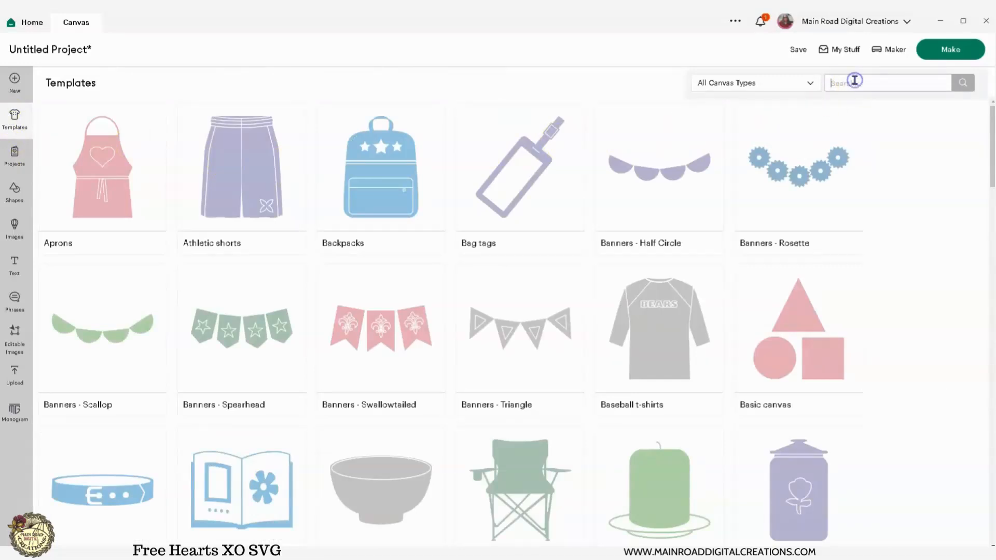
text(shirt)
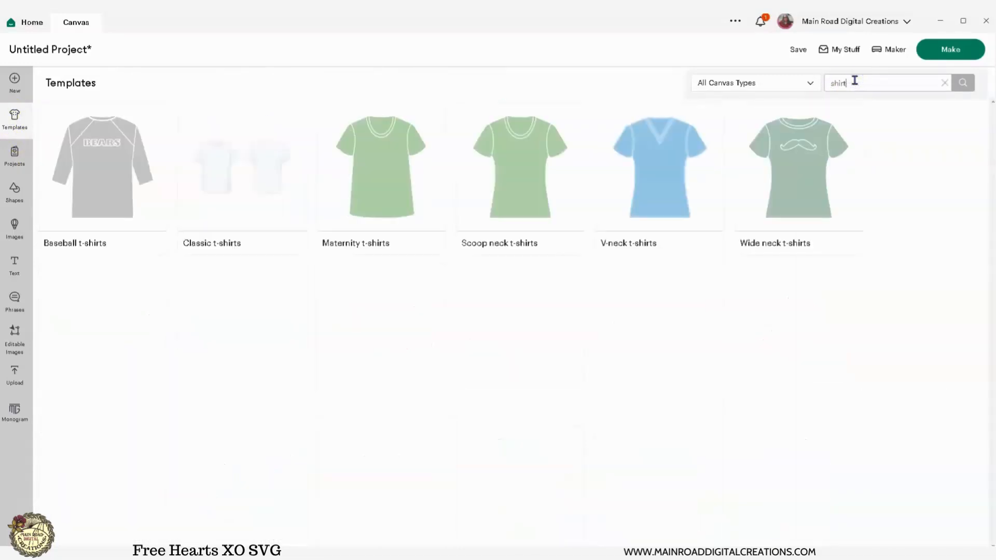
click(652, 210)
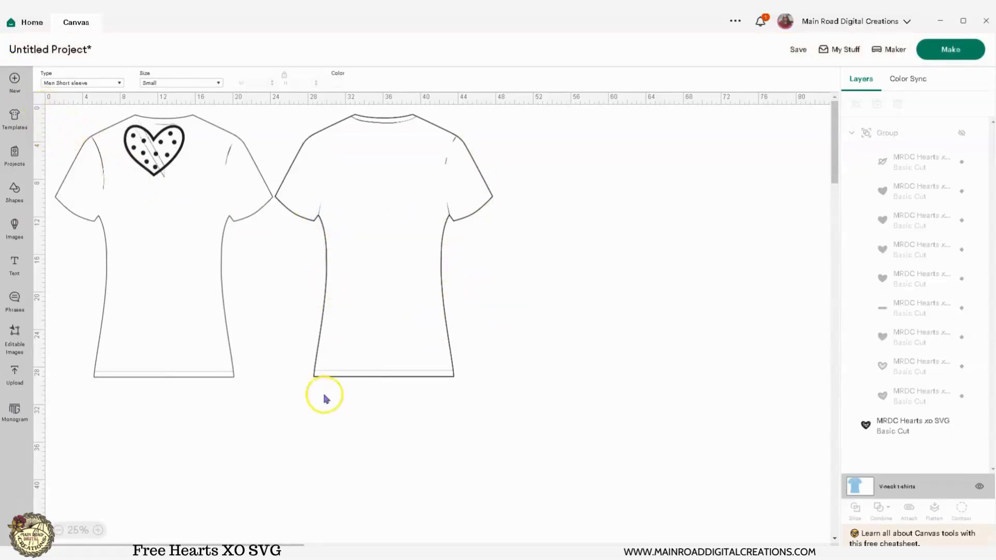
Colour the V-neck t-shirt template dark red.
click(334, 85)
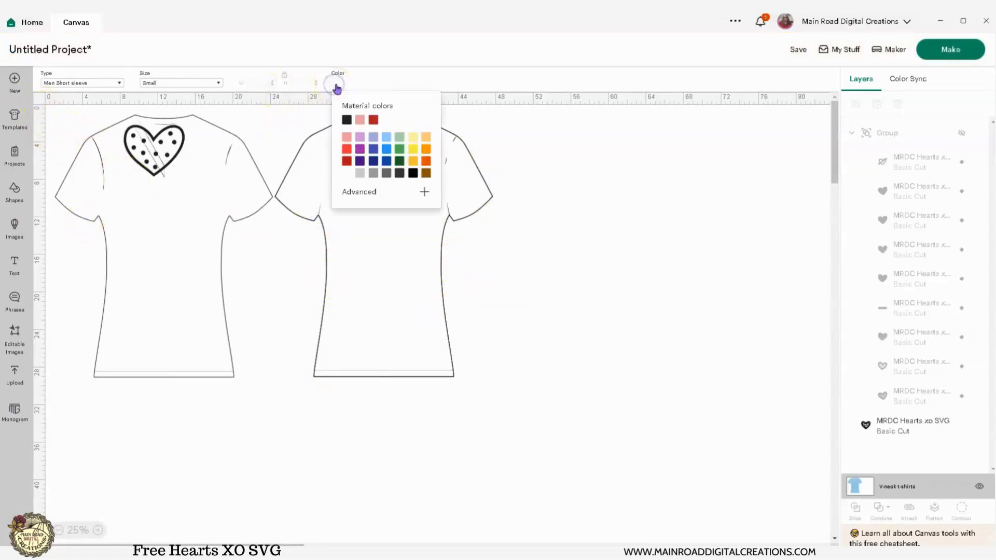
click(374, 120)
click(531, 239)
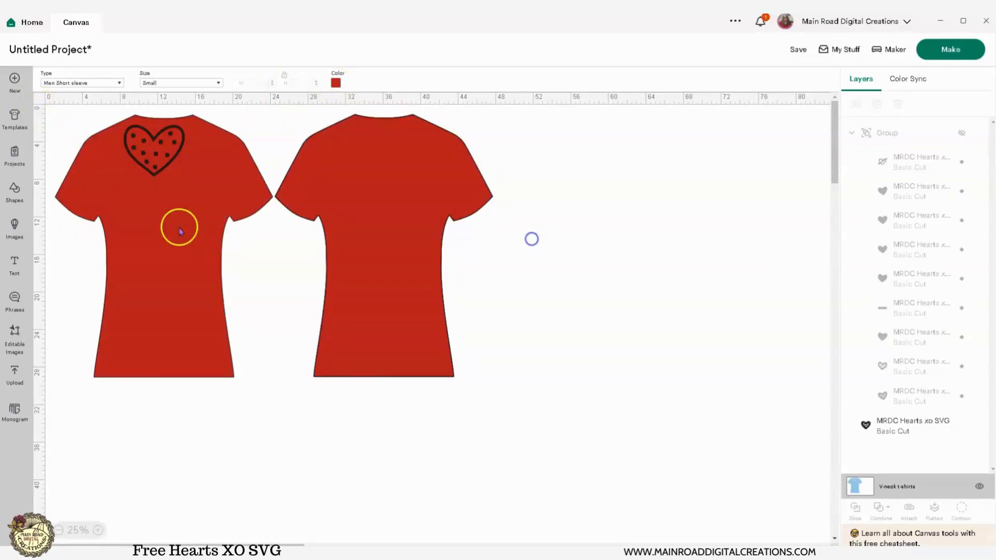
Place the polka-dot heart on the front shirt's chest and enlarge it to about 7.47 × 6.32 in.
drag(156, 150, 172, 214)
drag(195, 234, 204, 242)
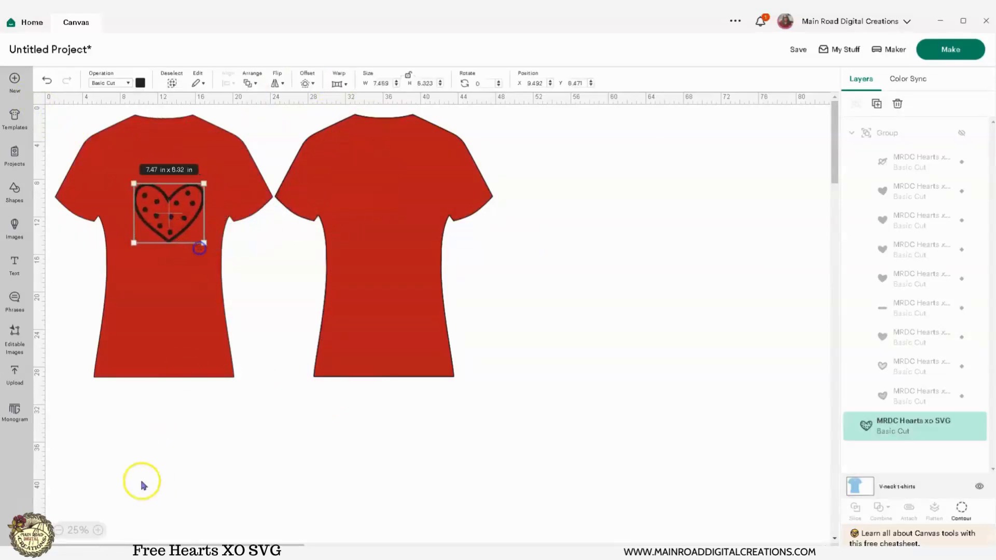
click(99, 530)
click(469, 427)
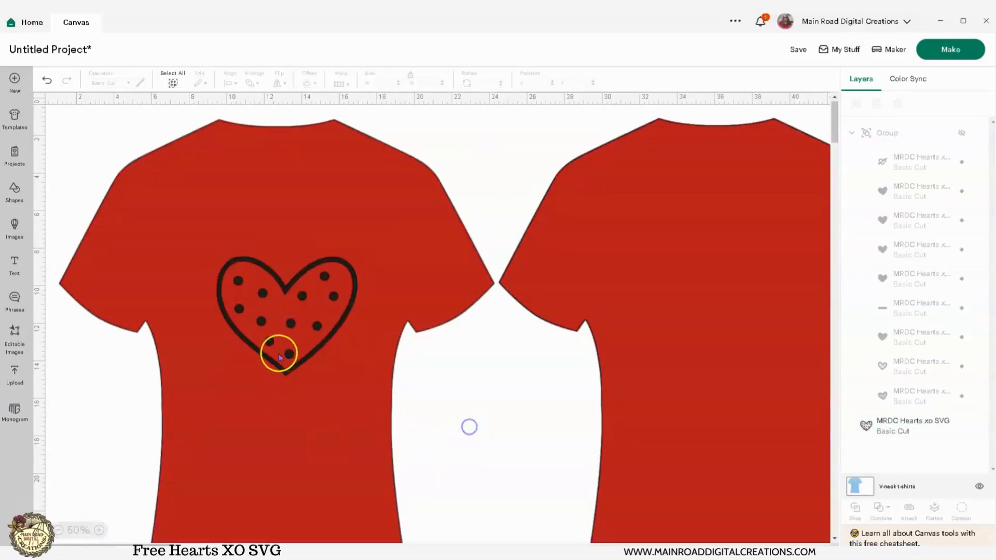
drag(285, 282, 273, 270)
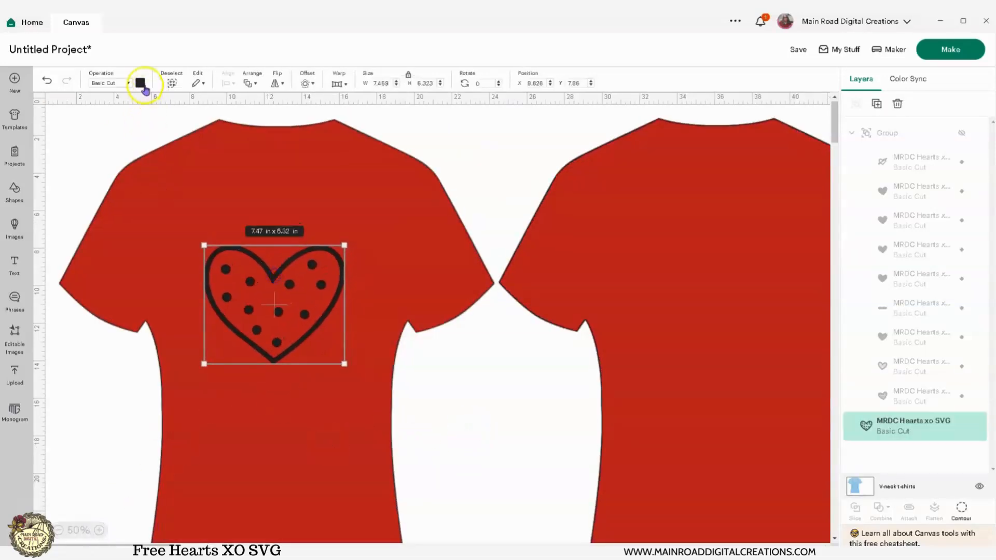
Recolour the polka-dot heart white and nudge it slightly higher on the red shirt.
click(141, 84)
click(151, 185)
click(333, 397)
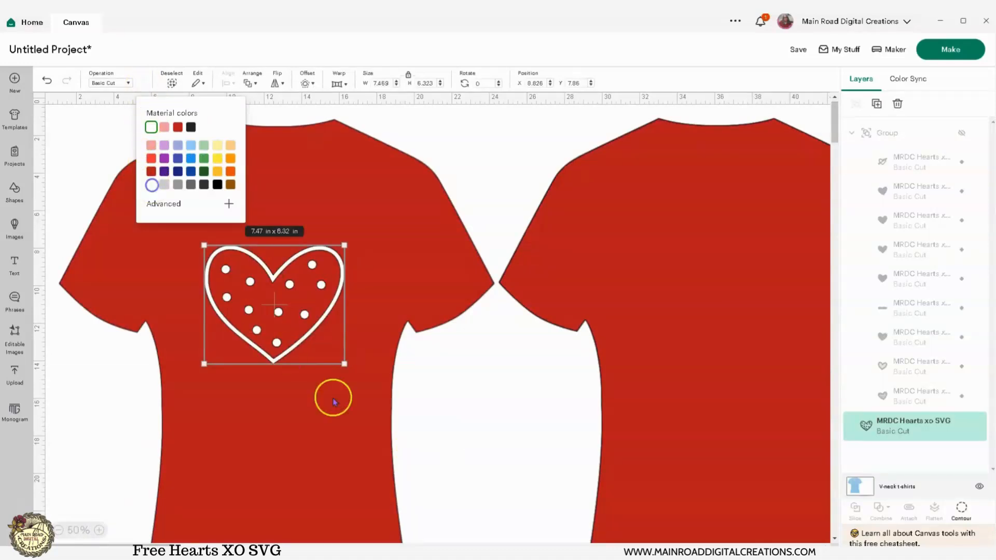
click(319, 374)
drag(273, 359, 281, 348)
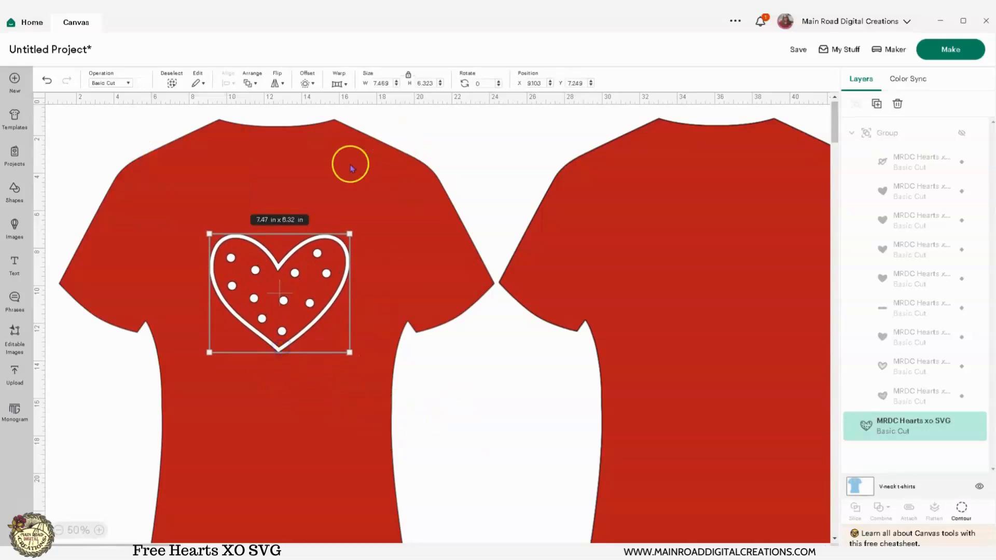
click(371, 176)
Replace the shirt template with the Pajamas baby bodysuit template.
click(16, 121)
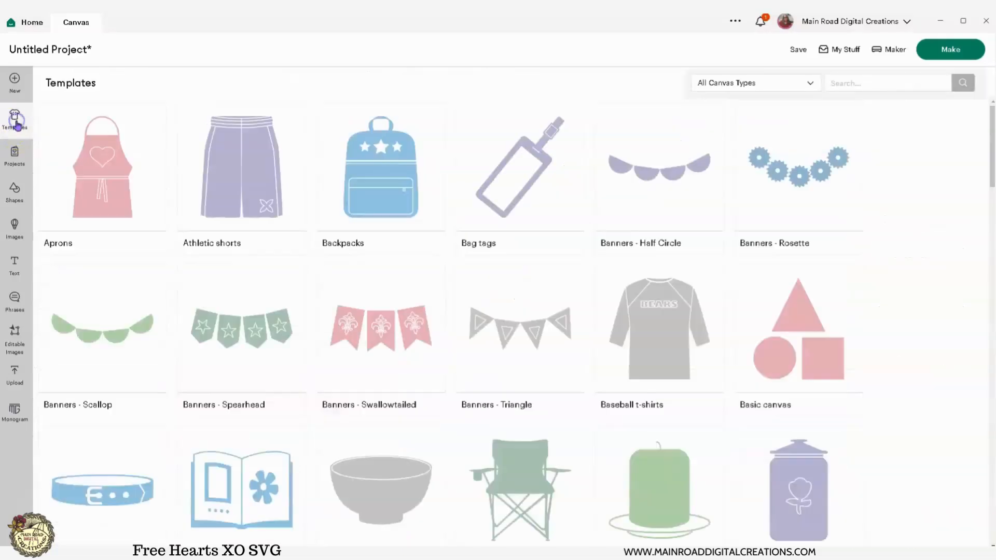
scroll(467, 286, down, 10)
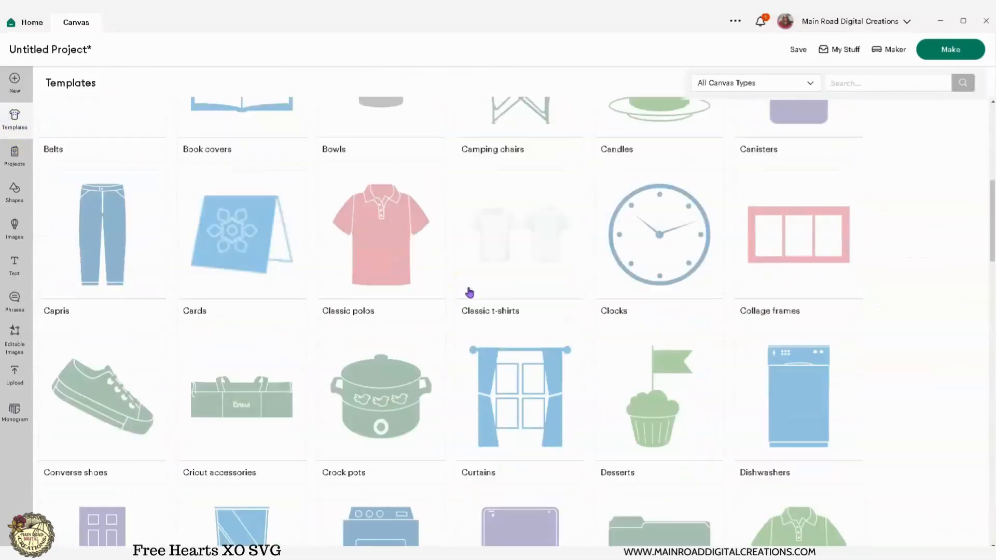
scroll(469, 293, down, 8)
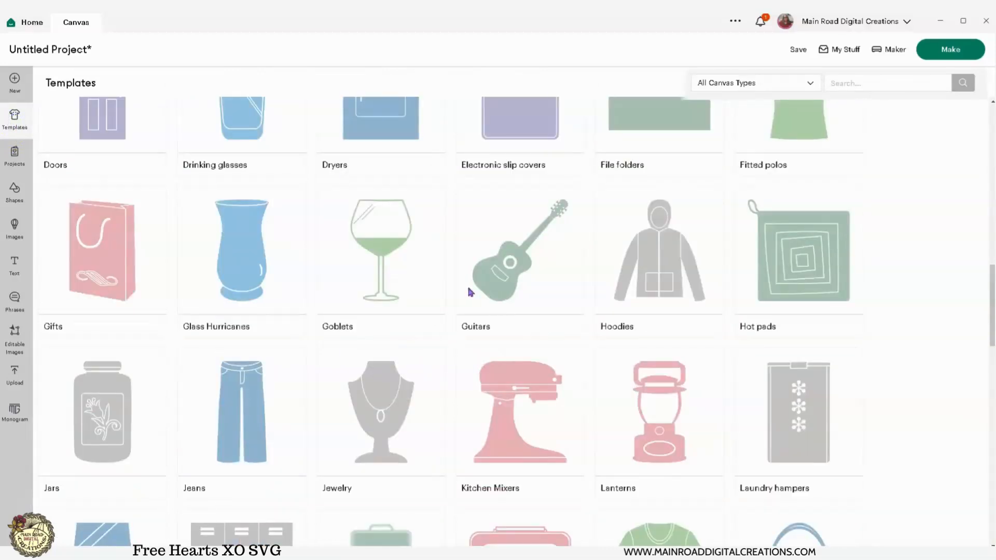
scroll(469, 293, down, 6)
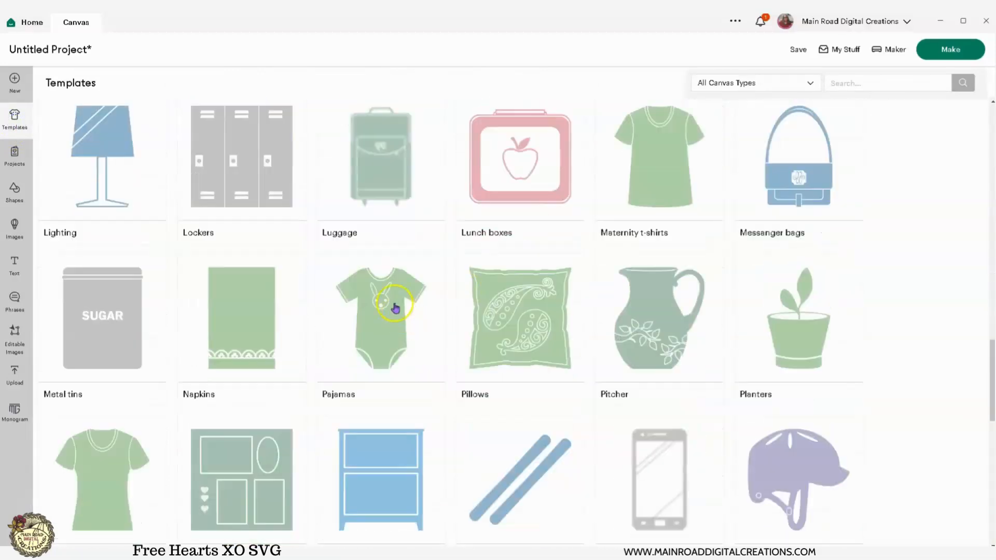
click(395, 308)
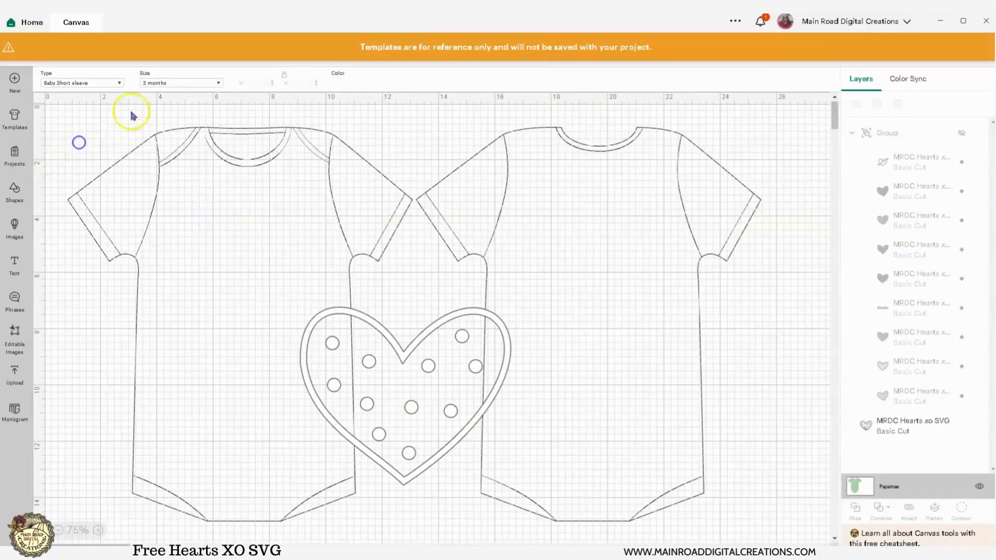
Try the bodysuit template in the 6 months and 24 months sizes, and return it to 3 months.
click(178, 83)
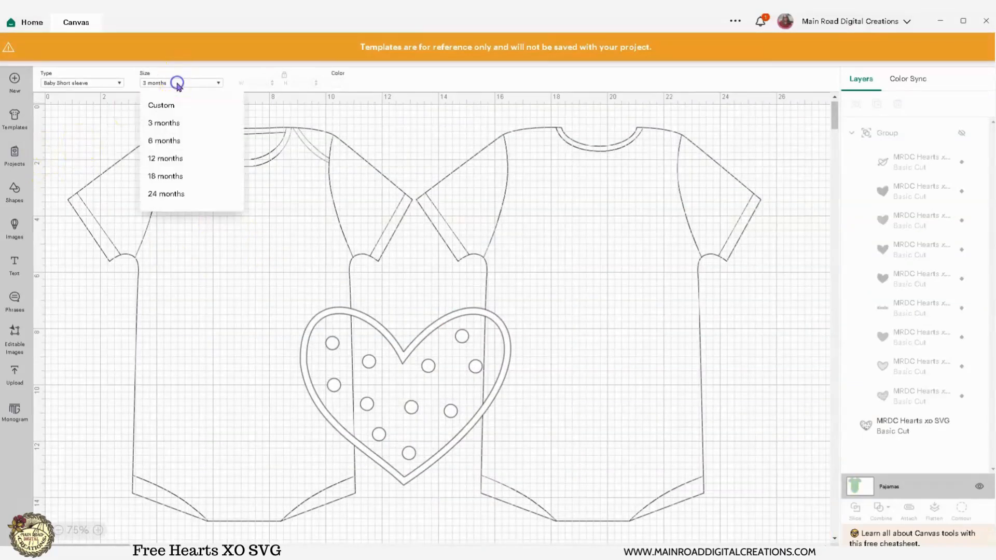
click(169, 142)
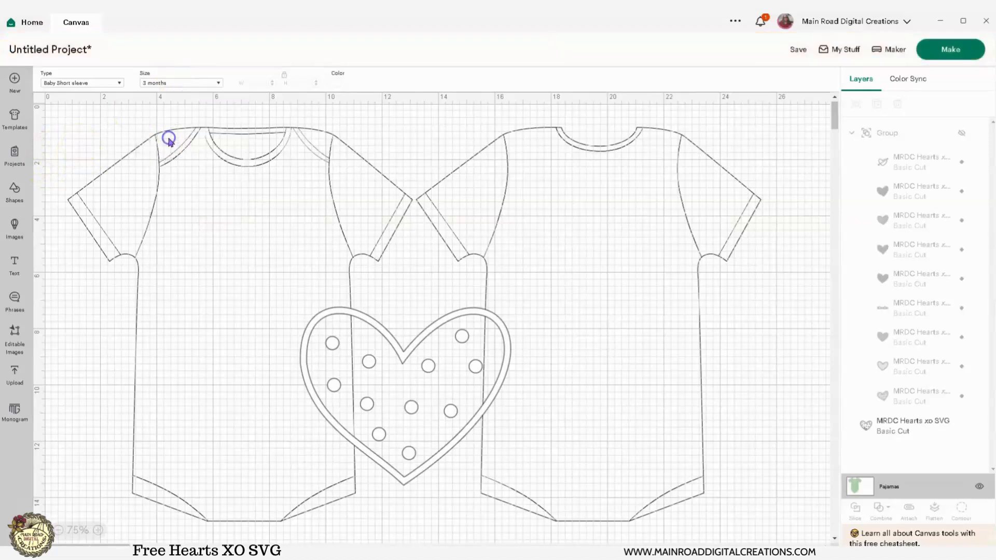
click(217, 84)
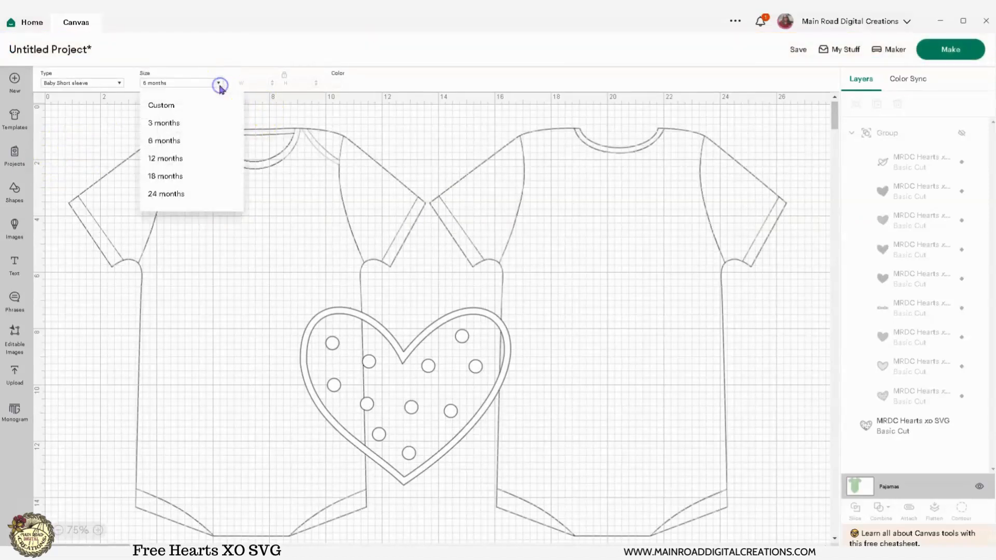
click(176, 194)
click(218, 83)
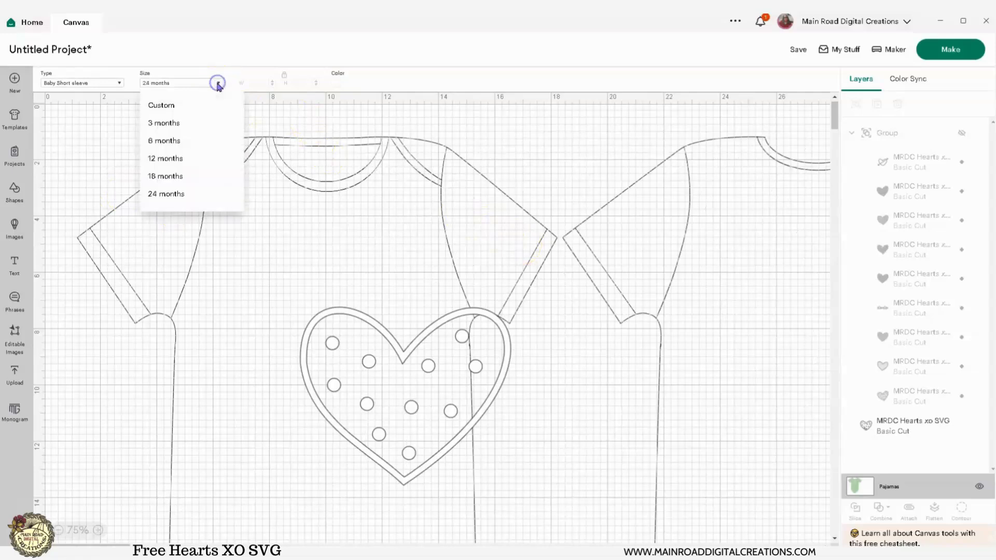
click(191, 123)
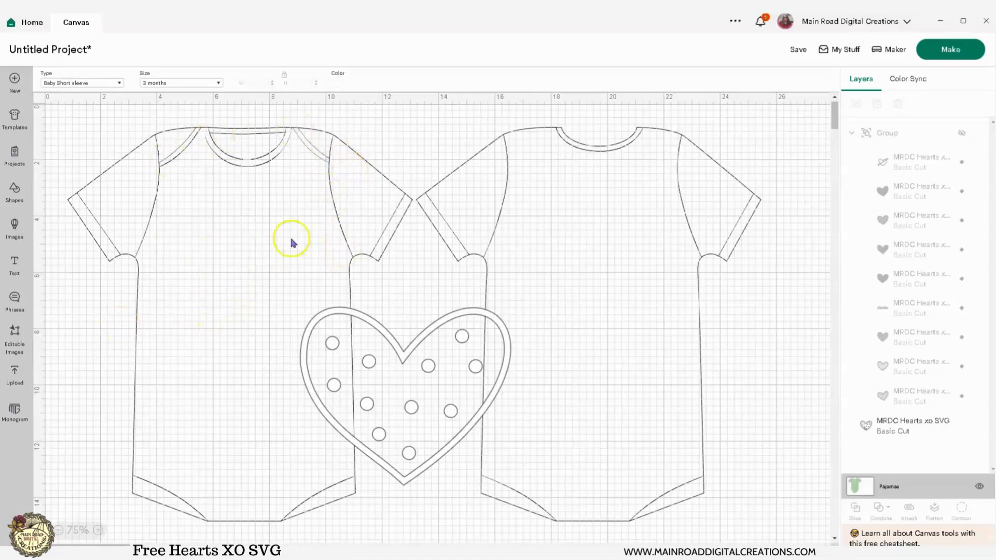
Move the polka-dot heart onto the front bodysuit's chest and shrink it to about 4.53 × 3.83 in.
drag(400, 353, 267, 296)
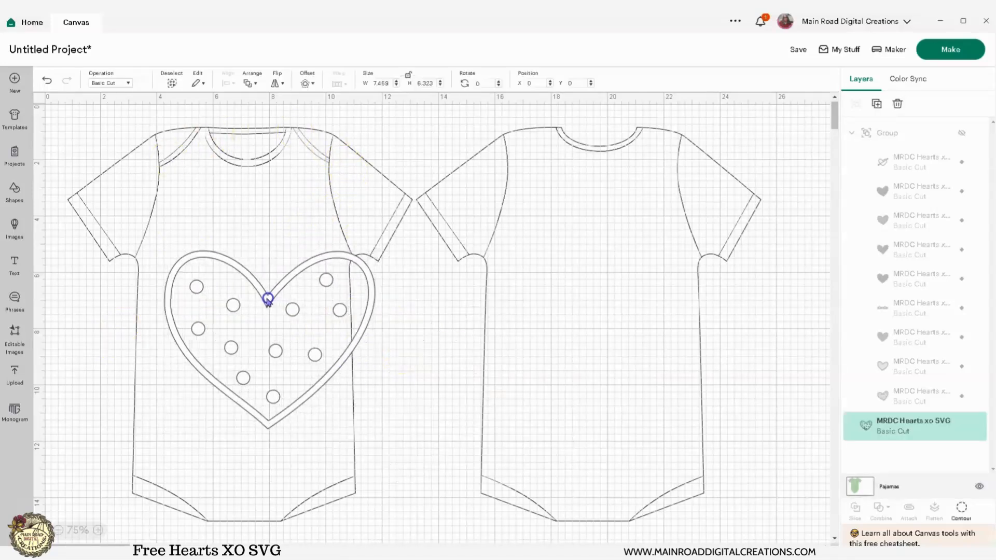
drag(374, 421, 332, 373)
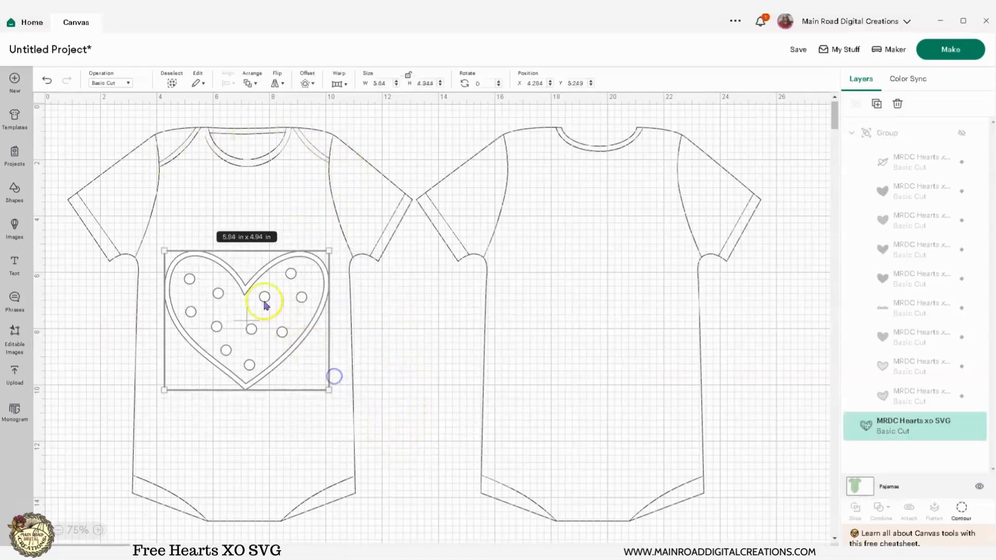
drag(247, 284, 247, 244)
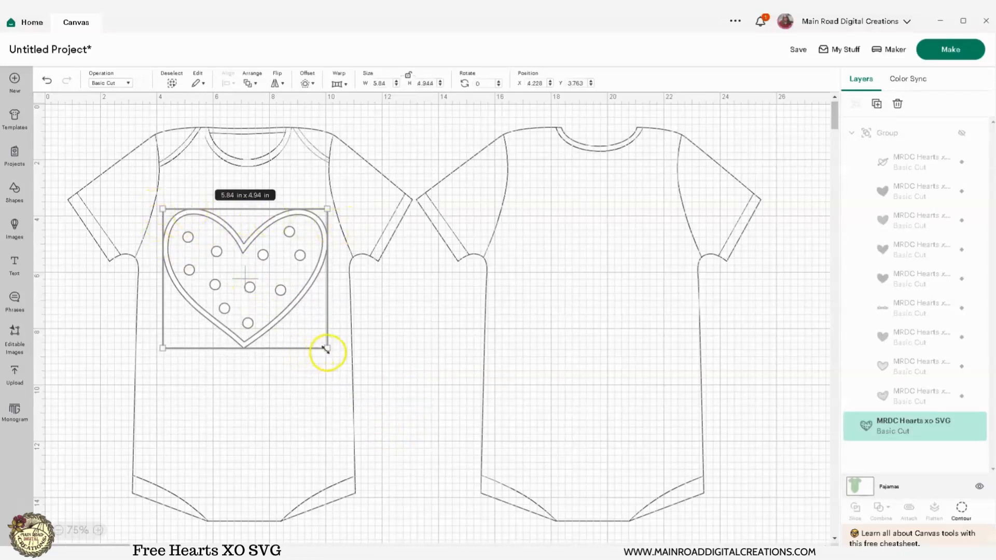
drag(326, 348, 291, 321)
drag(232, 241, 258, 236)
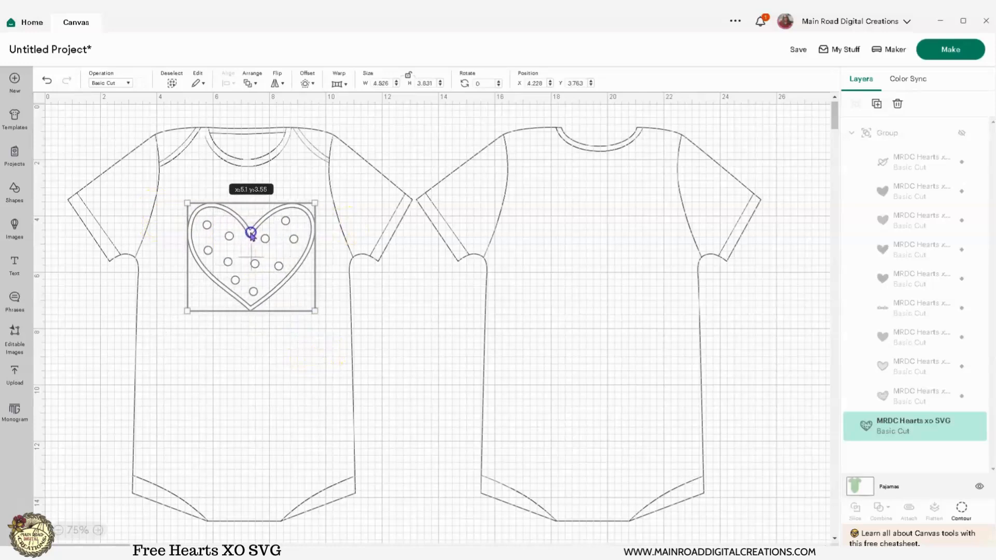
Recolour the polka-dot heart light pink, nudge it slightly higher on the bodysuit and deselect it.
click(143, 84)
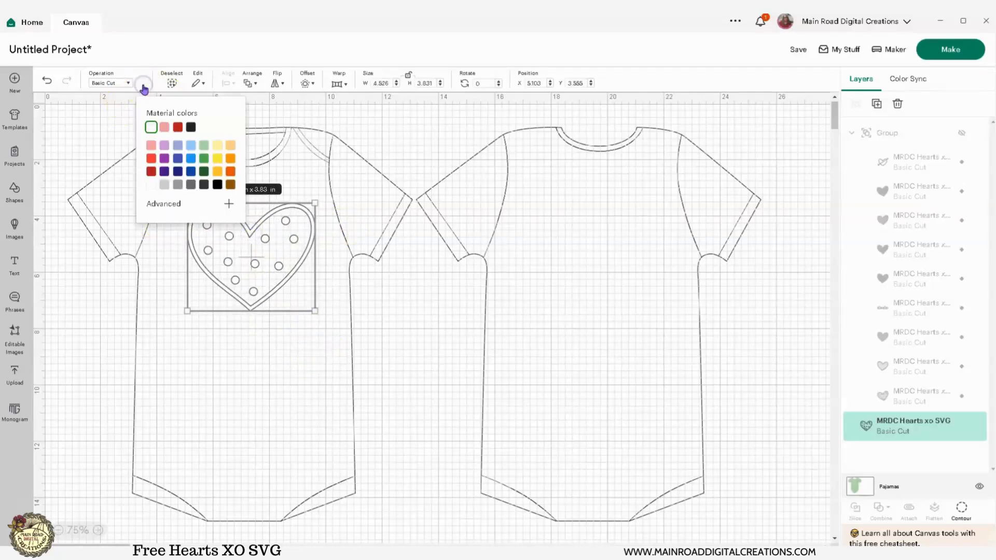
click(150, 144)
click(374, 348)
drag(265, 305, 263, 301)
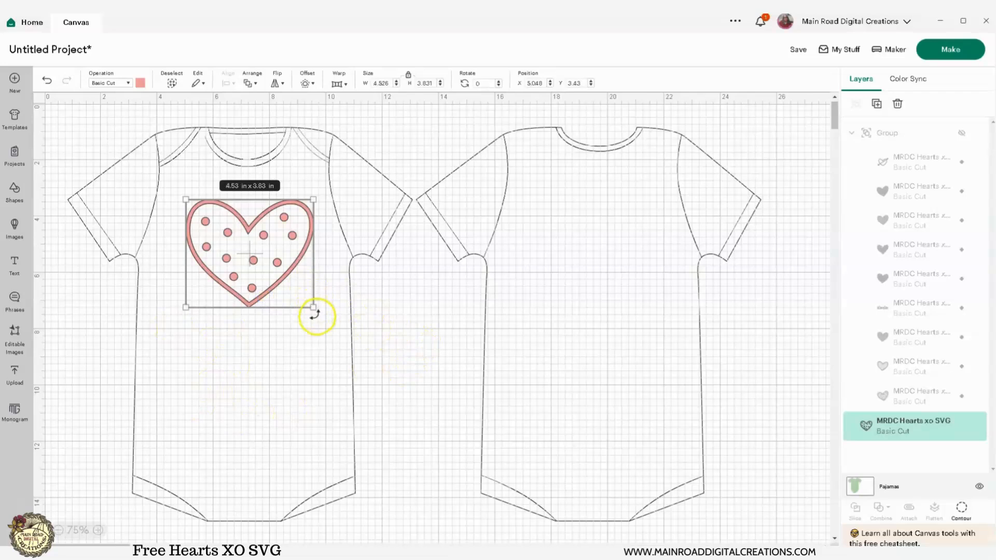
click(409, 349)
Hide the canvas grid behind the bodysuit template.
click(39, 99)
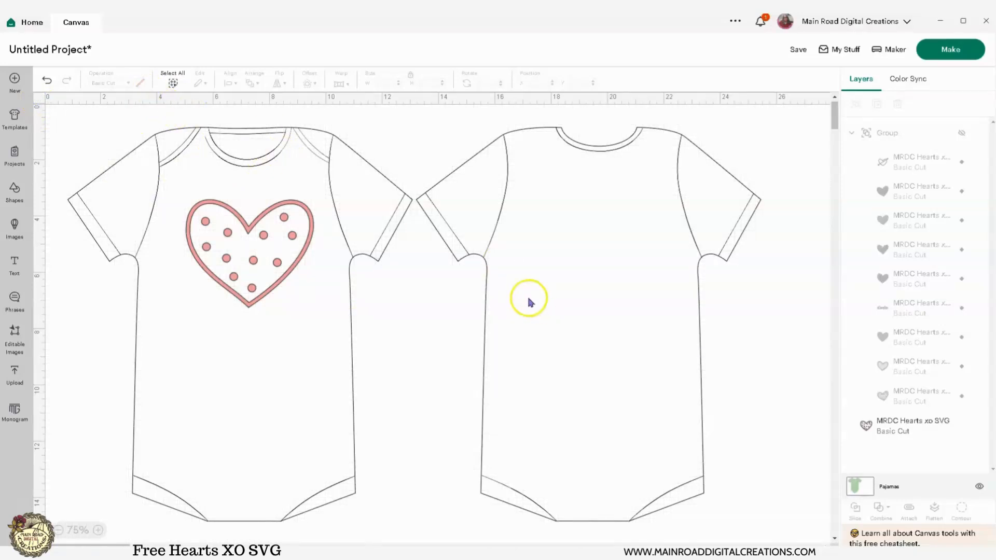
click(316, 328)
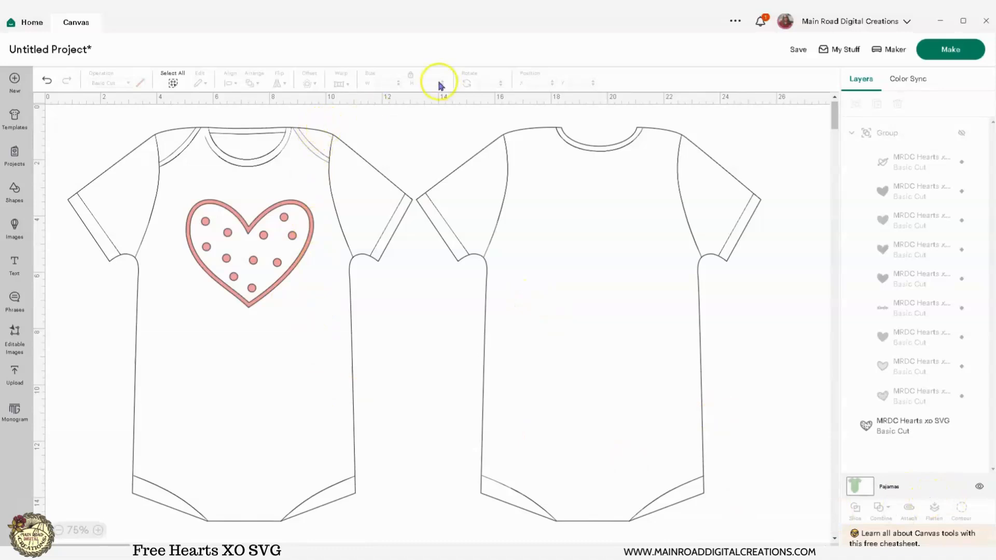
click(167, 131)
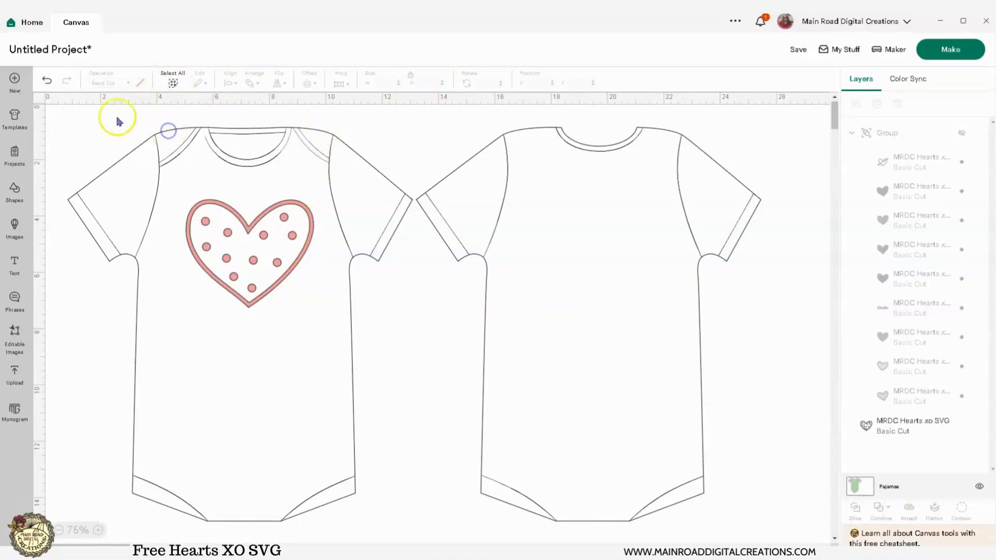
Cycle through the canvas grid display styles and leave the grid hidden again.
click(40, 98)
click(40, 98)
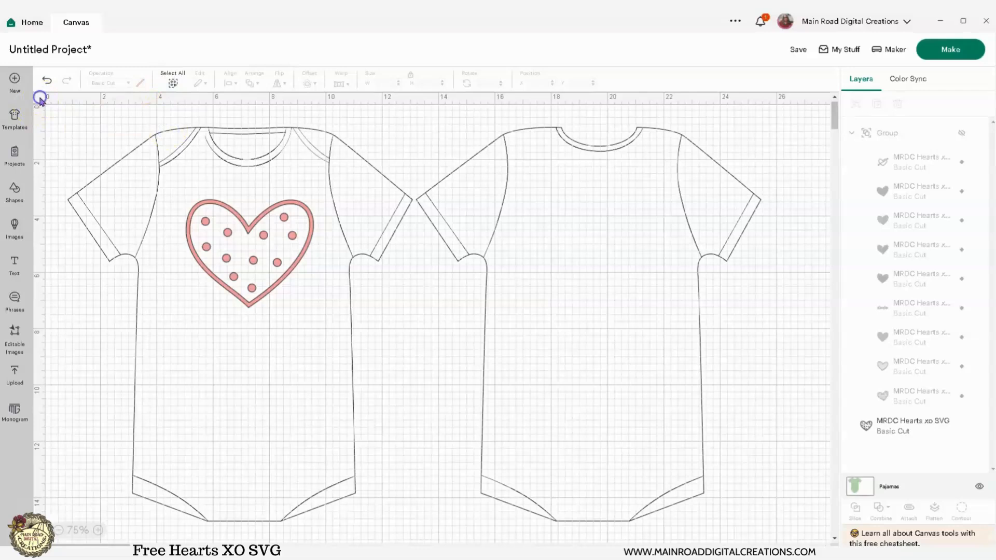
click(40, 98)
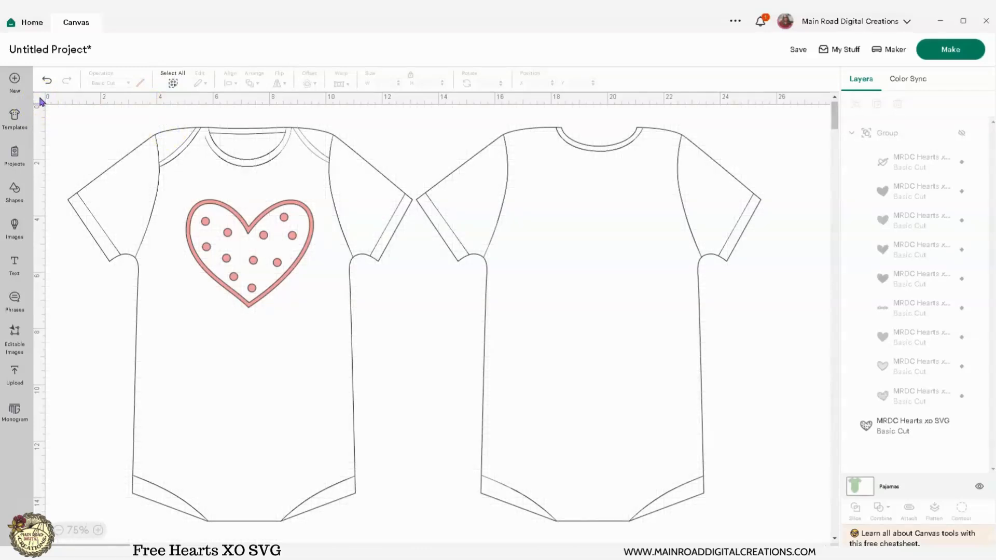
Recolour the baby short-sleeve bodysuit template light pink.
click(857, 486)
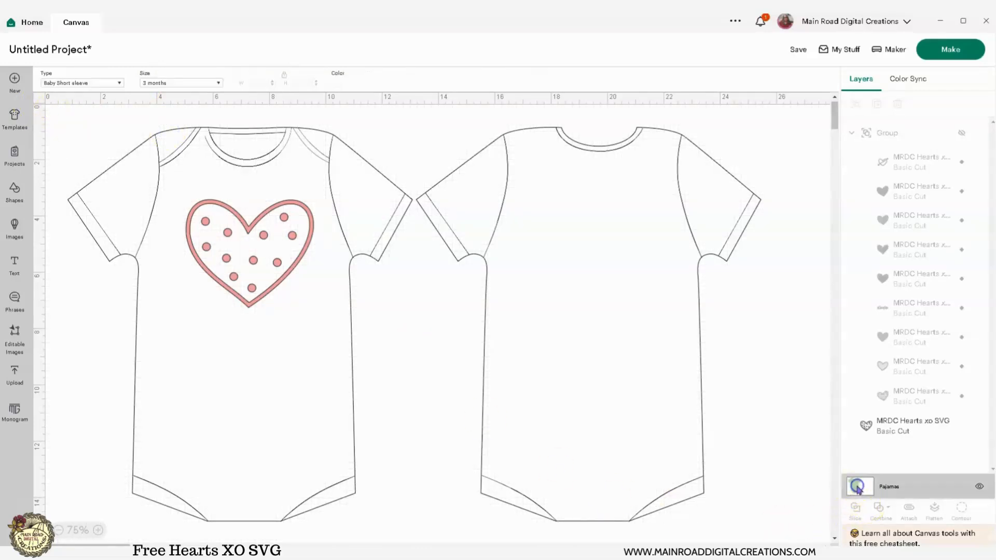
click(338, 83)
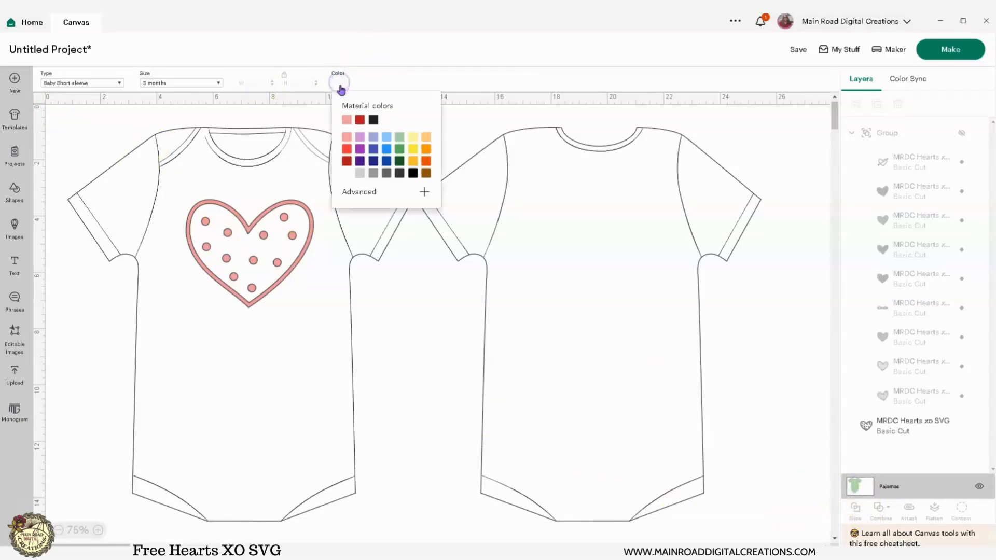
click(345, 138)
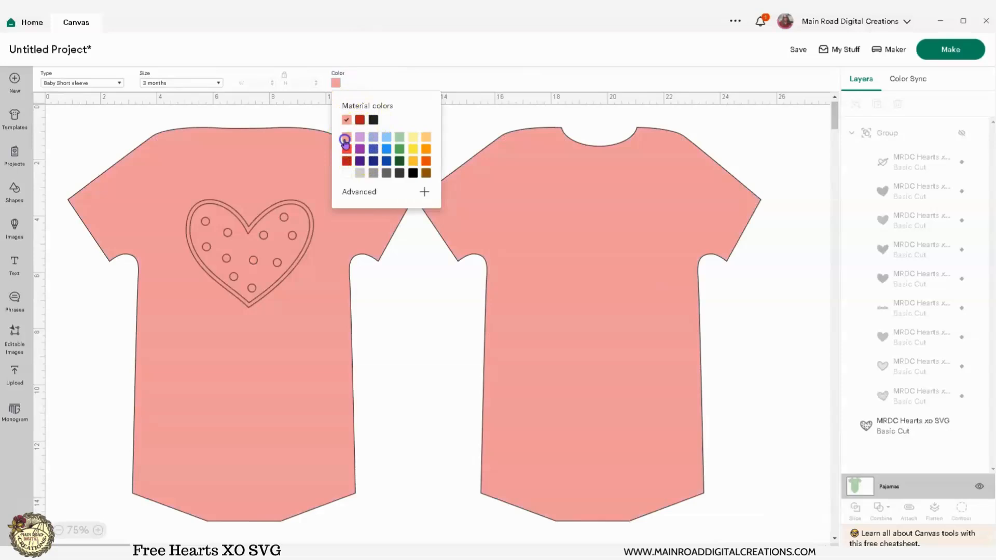
click(384, 321)
Recolour the polka-dot heart on the front bodysuit white and deselect it.
click(285, 274)
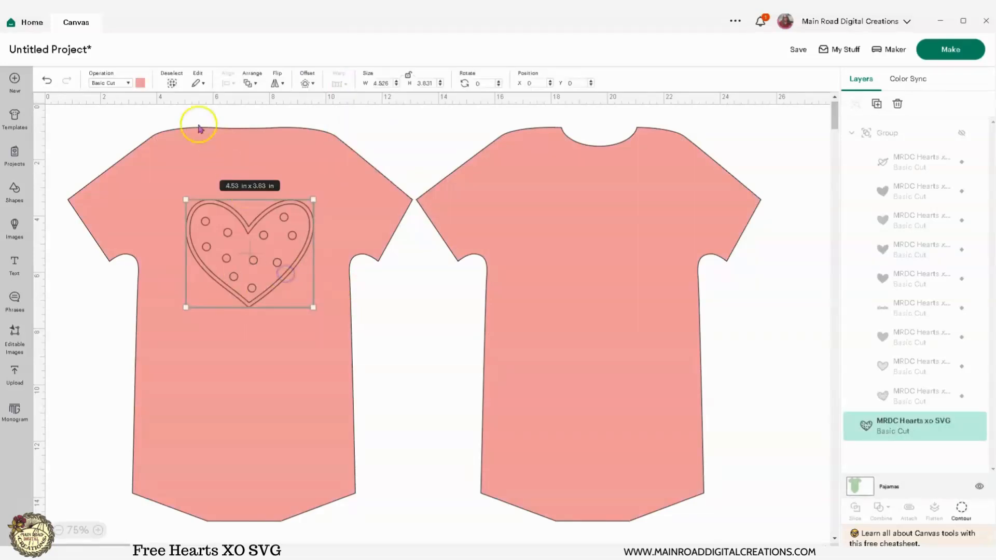
click(140, 83)
click(151, 185)
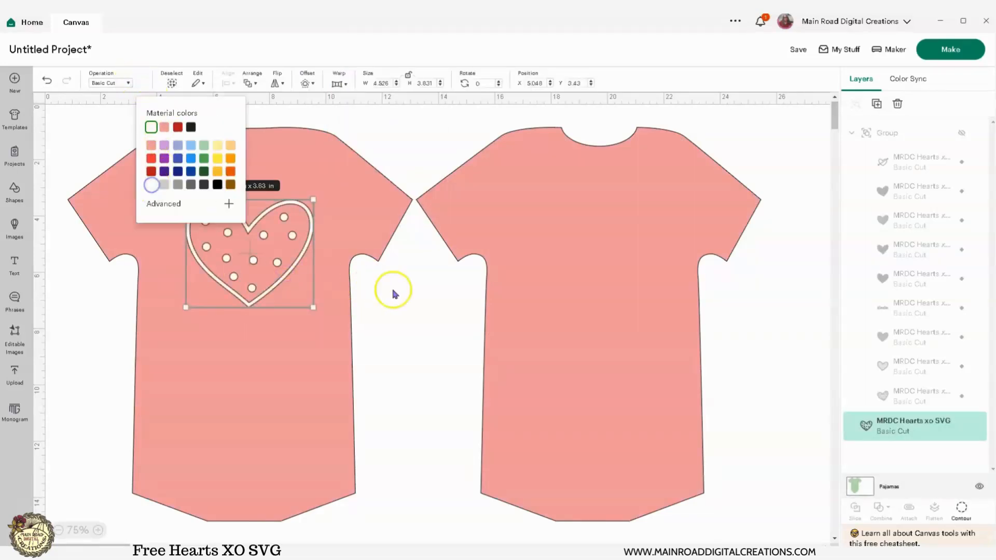
click(398, 300)
Preview the heart on the cutting mat, shift it slightly inward, try mirroring it on and off, and return to the canvas.
click(954, 49)
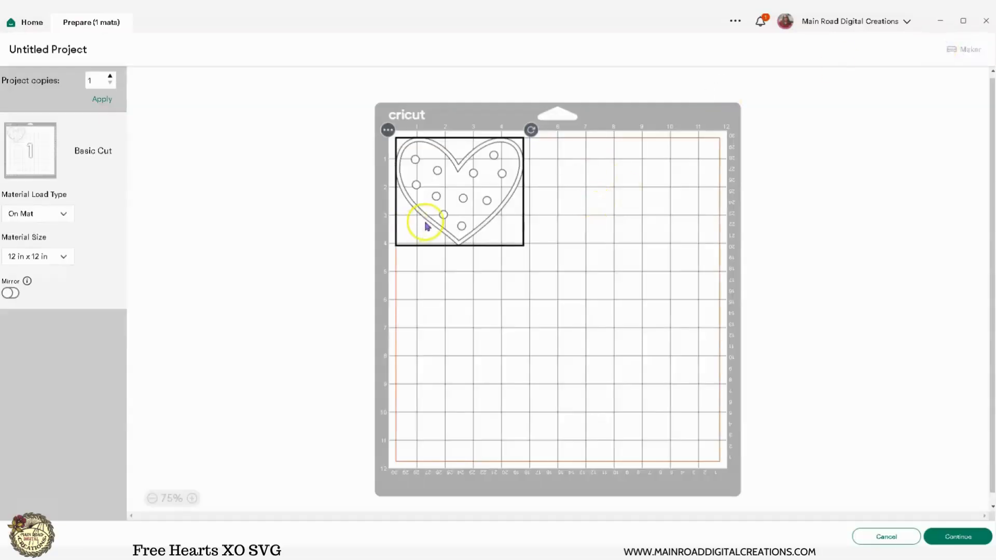
drag(444, 234, 460, 238)
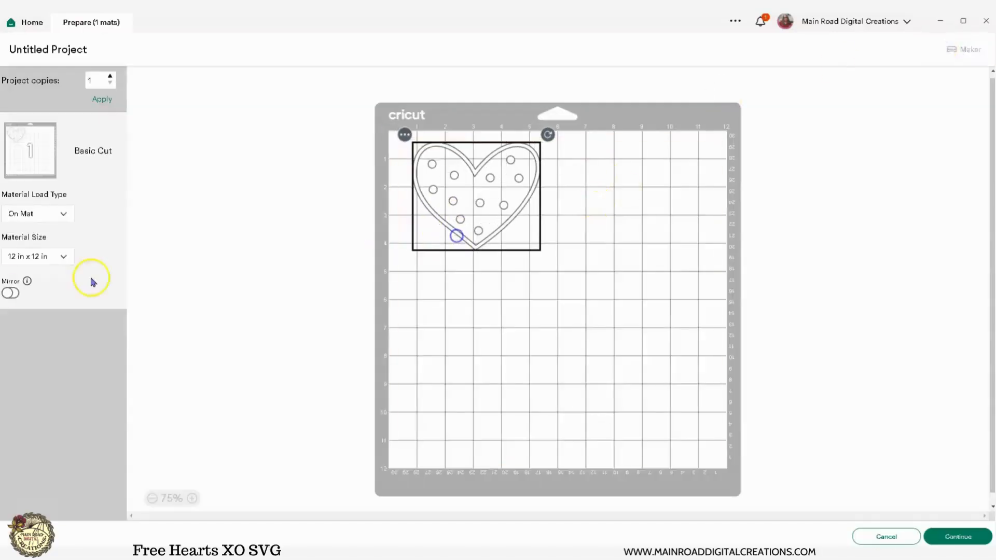
click(12, 294)
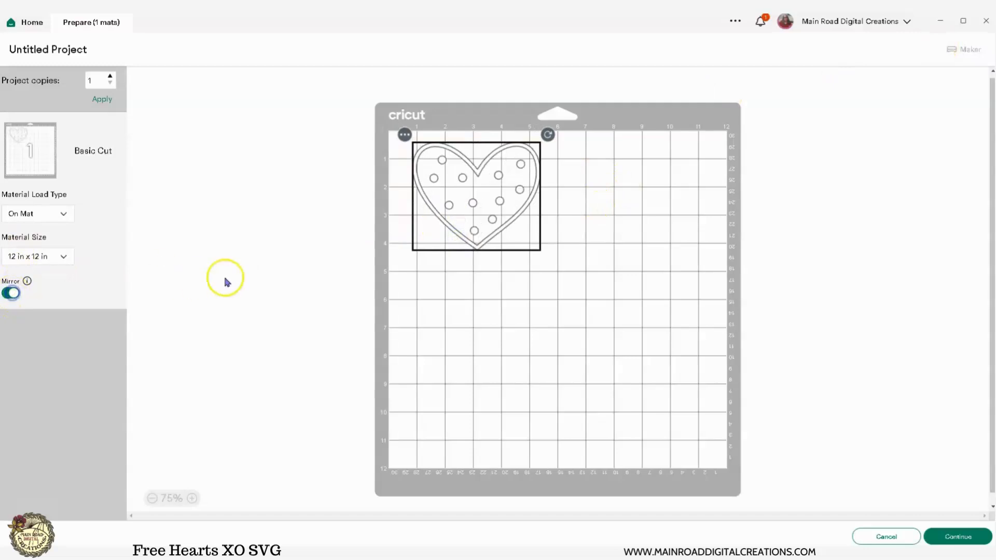
click(11, 293)
click(885, 537)
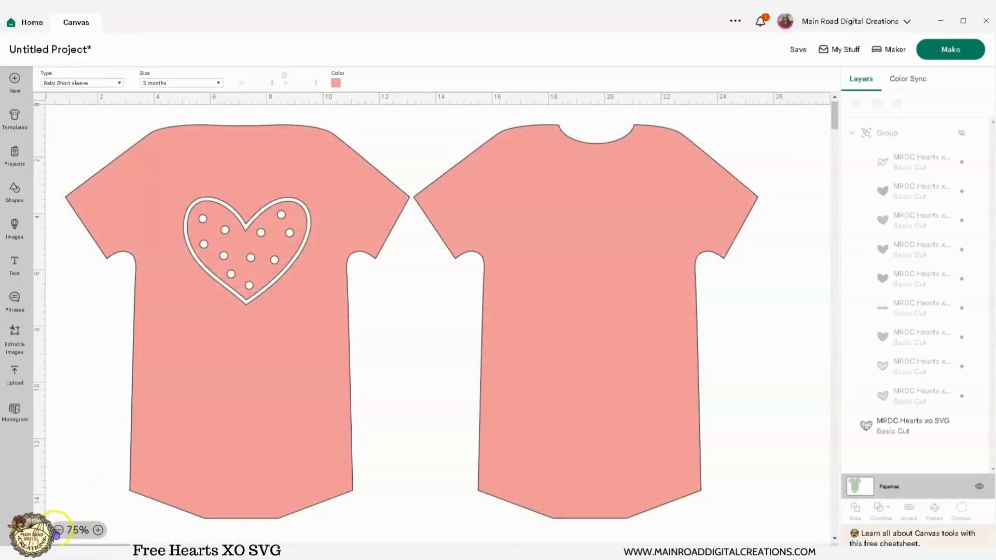
Show the hidden hearts group and move it onto empty canvas beside the back bodysuit, at about X 28.84, Y 6.94 in.
click(59, 529)
click(59, 530)
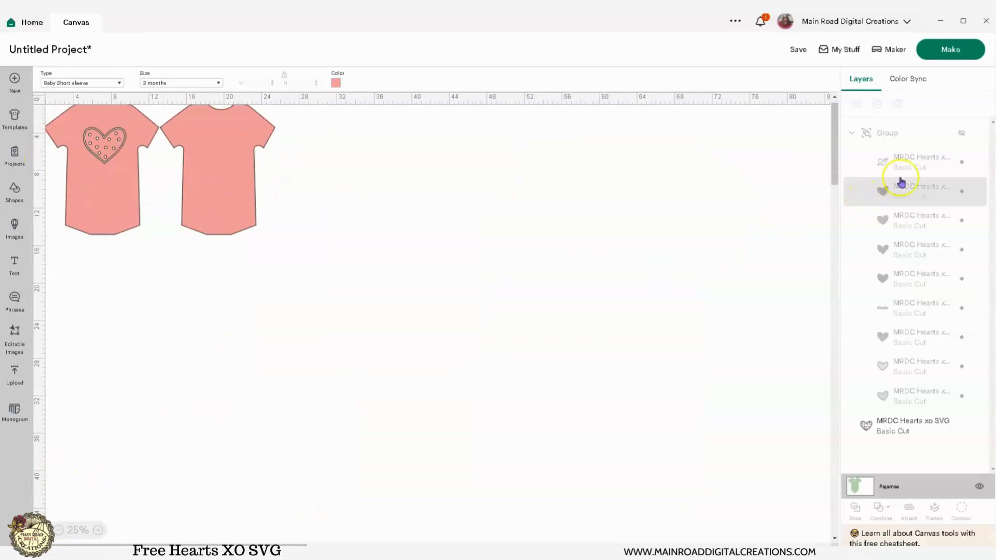
click(961, 133)
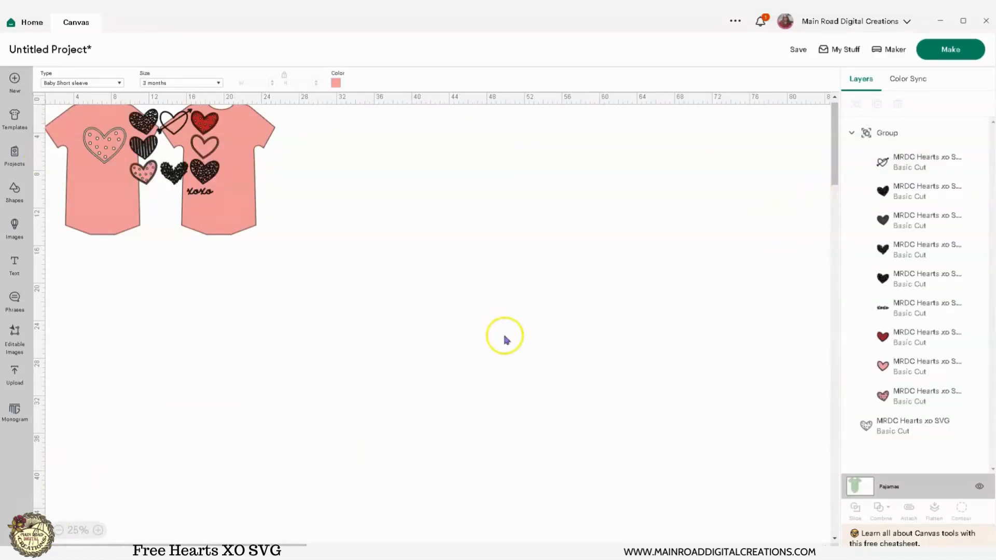
scroll(504, 338, up, 1)
drag(197, 186, 375, 237)
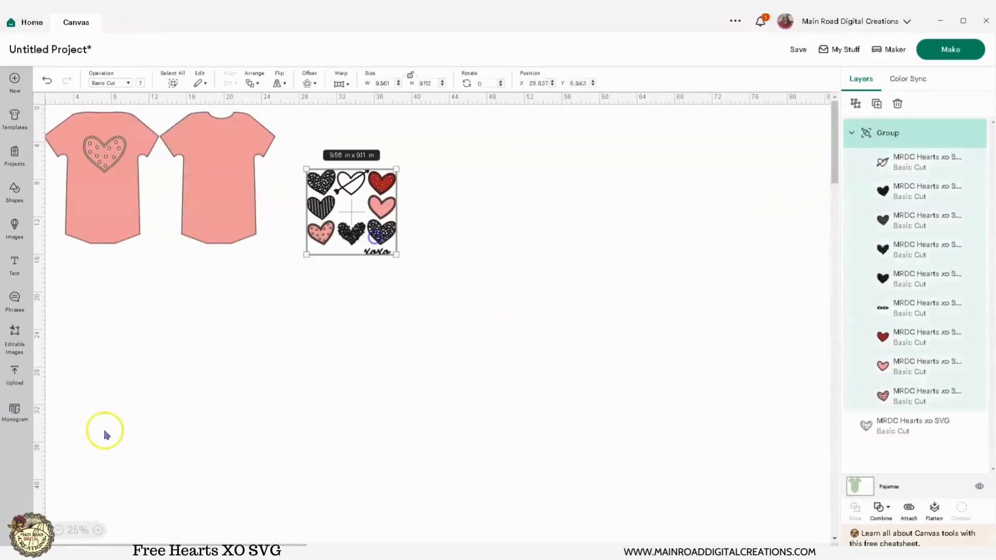
Move the white polka-dot heart from the front bodysuit onto the back bodysuit and shrink it to about 2.82 × 2.39 in.
click(99, 529)
scroll(172, 471, up, 3)
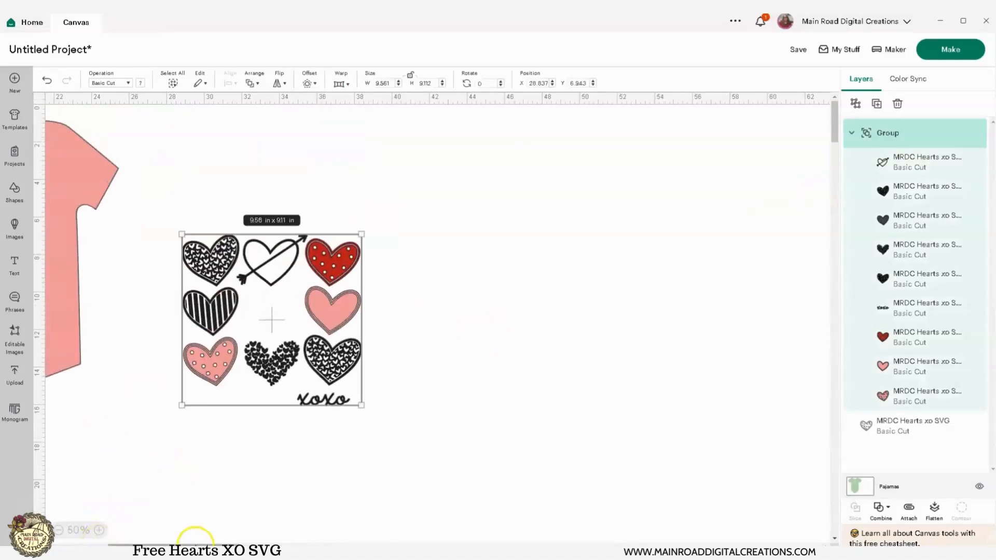
drag(122, 543, 68, 543)
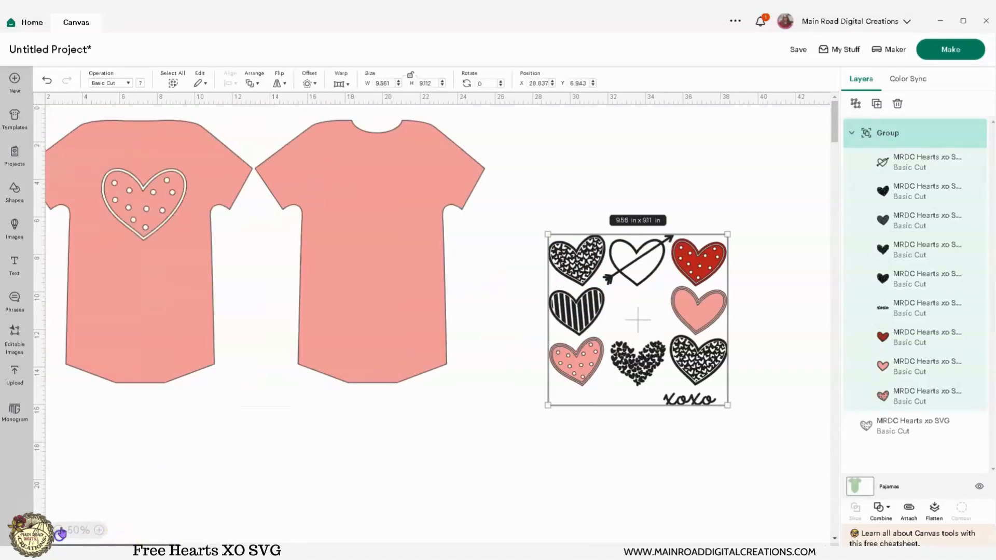
drag(151, 229, 381, 256)
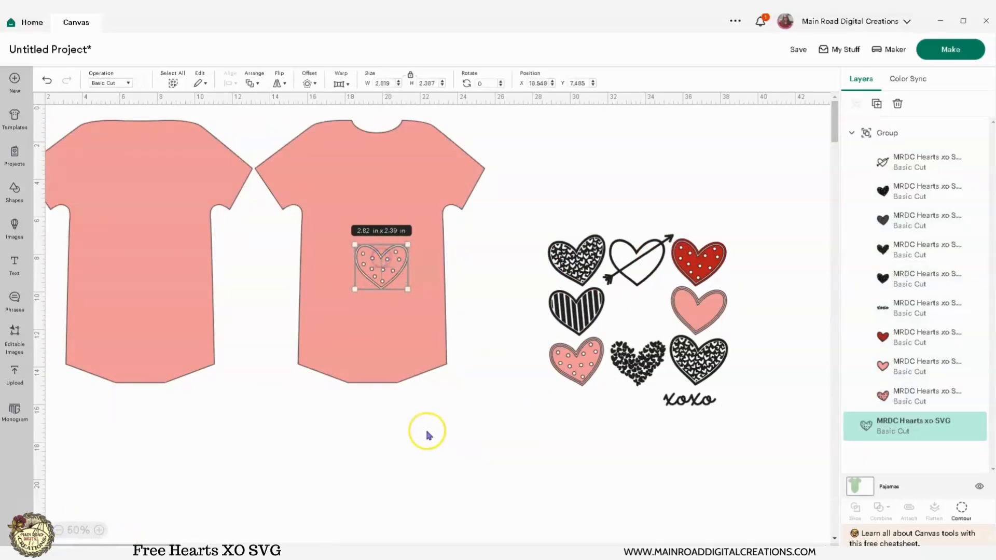